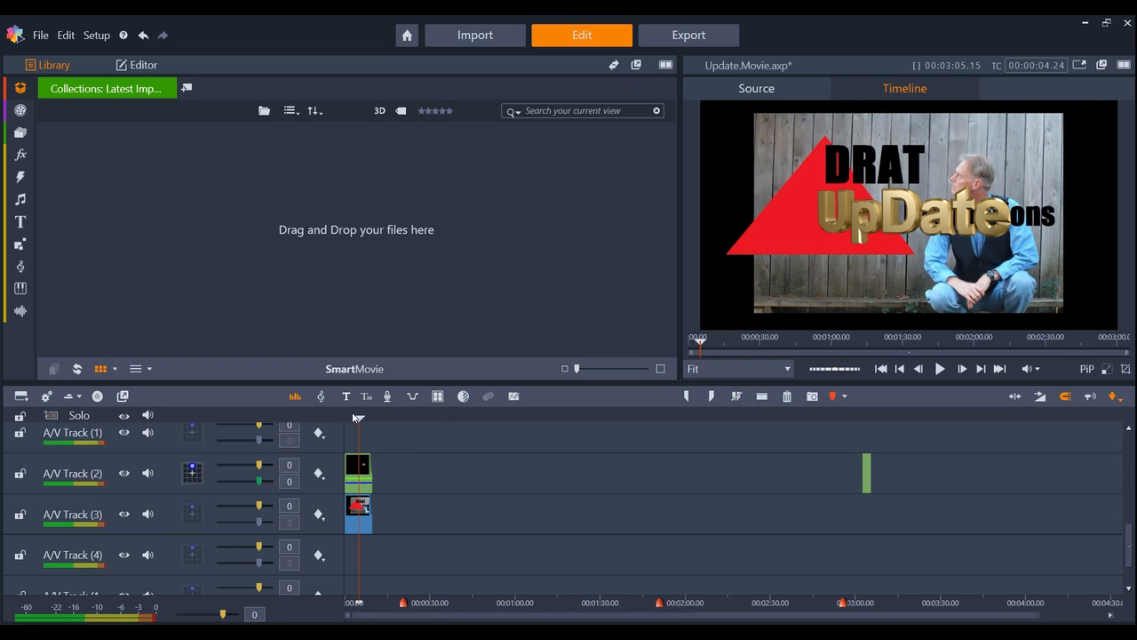
Preview the opening and closing titles on the timeline and browse the media in The Sky is the Limit project bin.
drag(363, 419, 874, 427)
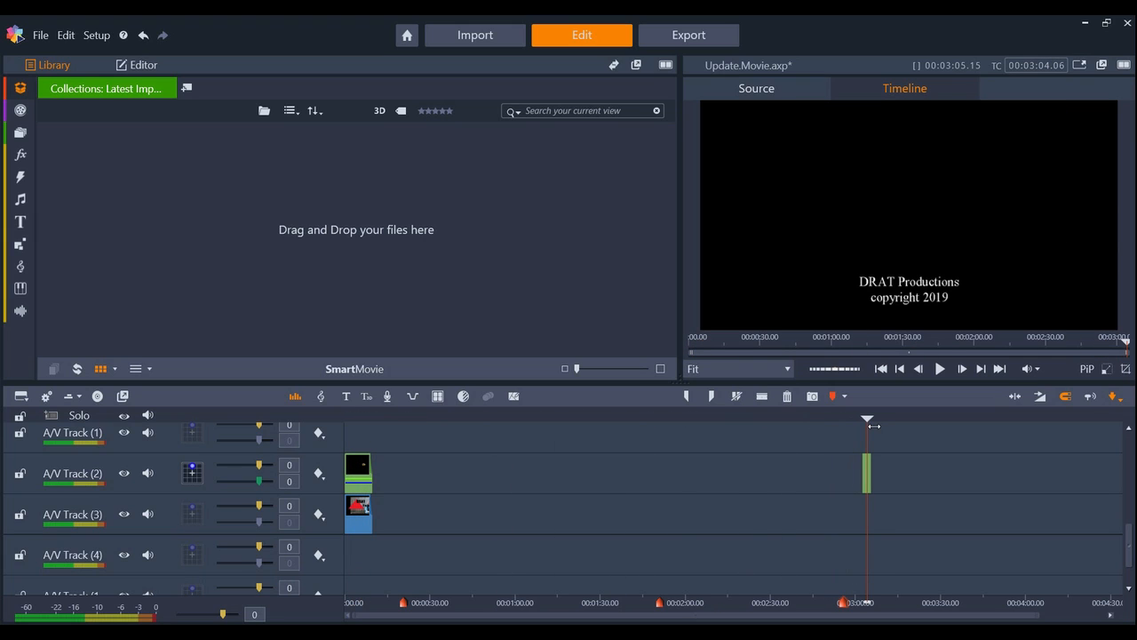
drag(869, 418, 366, 419)
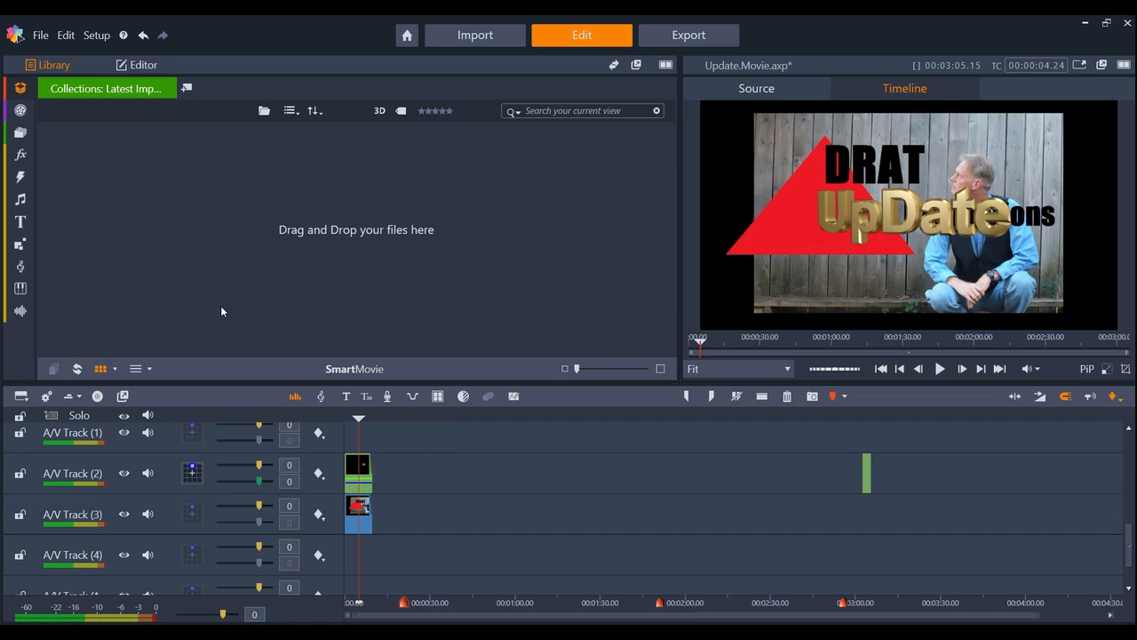
mouse_move(20, 90)
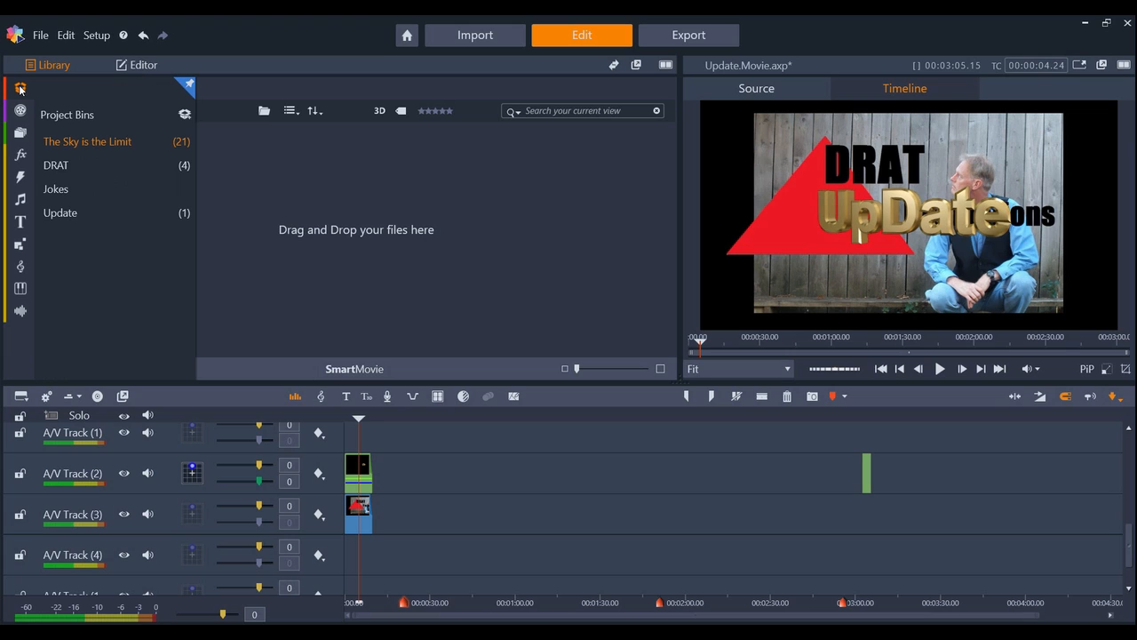
click(80, 143)
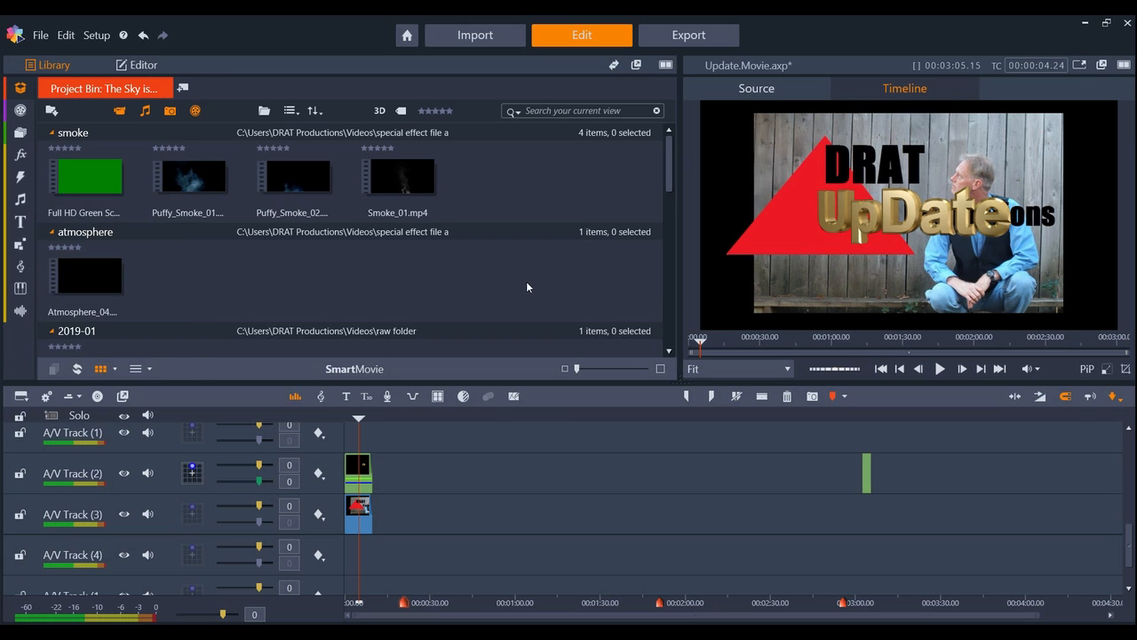
drag(667, 154, 679, 333)
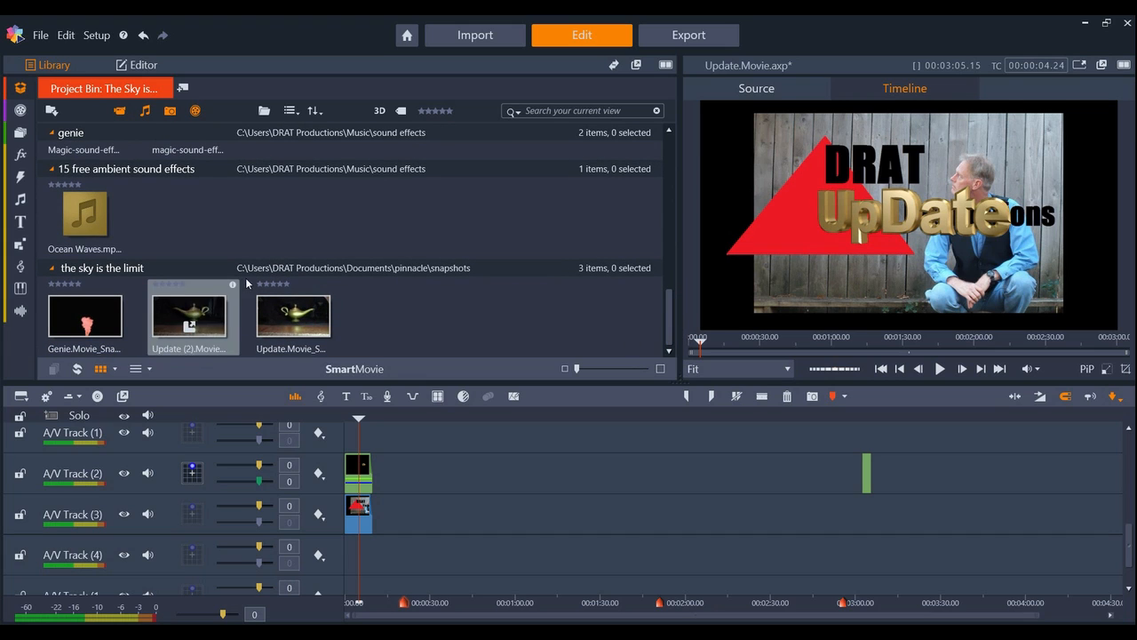
drag(670, 339, 690, 230)
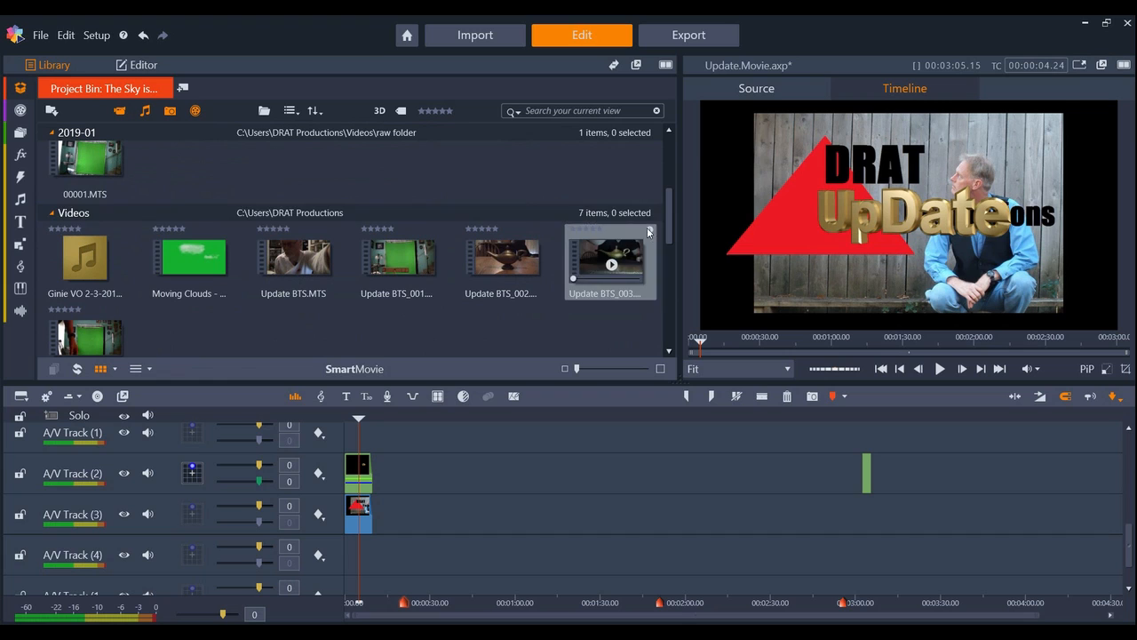
Undo the clip deletions to restore the beach.jpg background, the Update.MTS genie clip and the Ginie VO 2-3-2019.WAV voice-over.
click(142, 36)
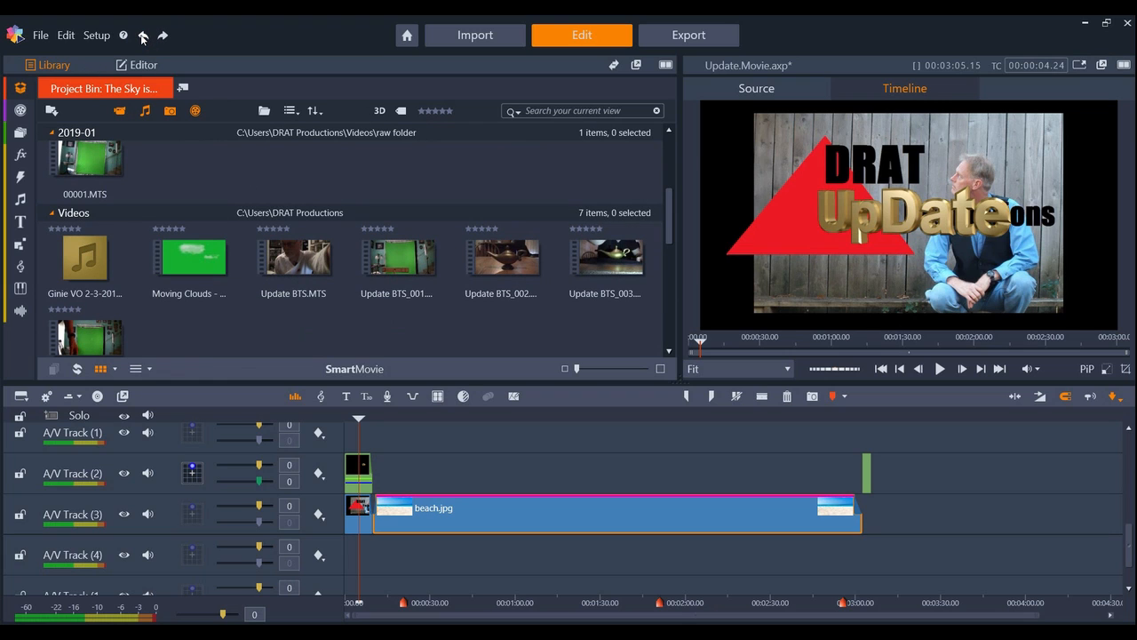
click(406, 416)
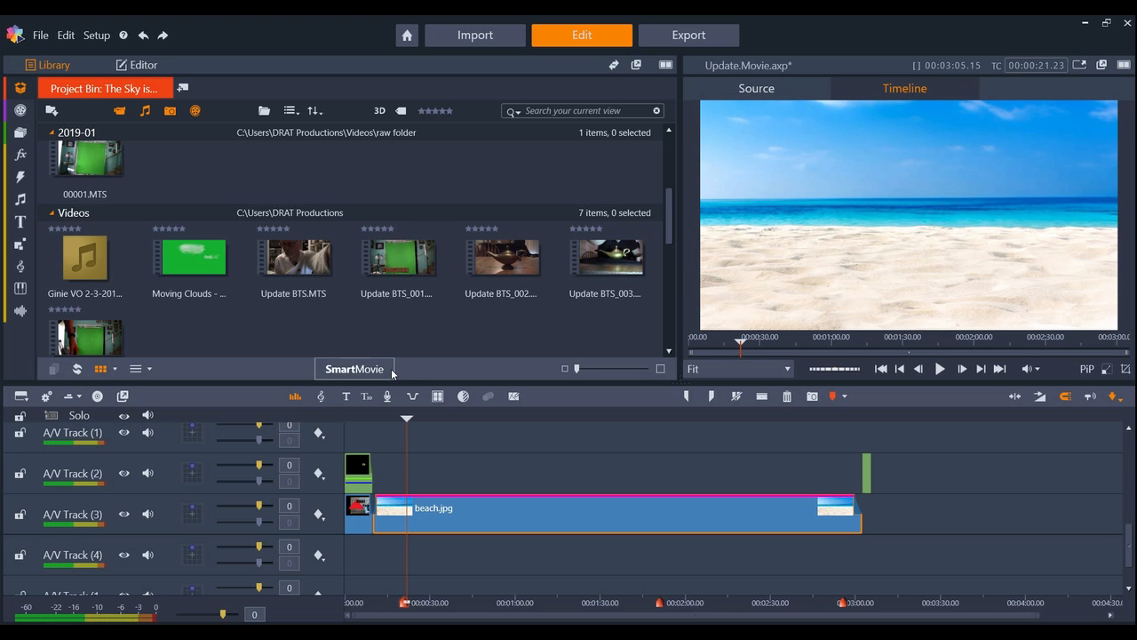
click(143, 36)
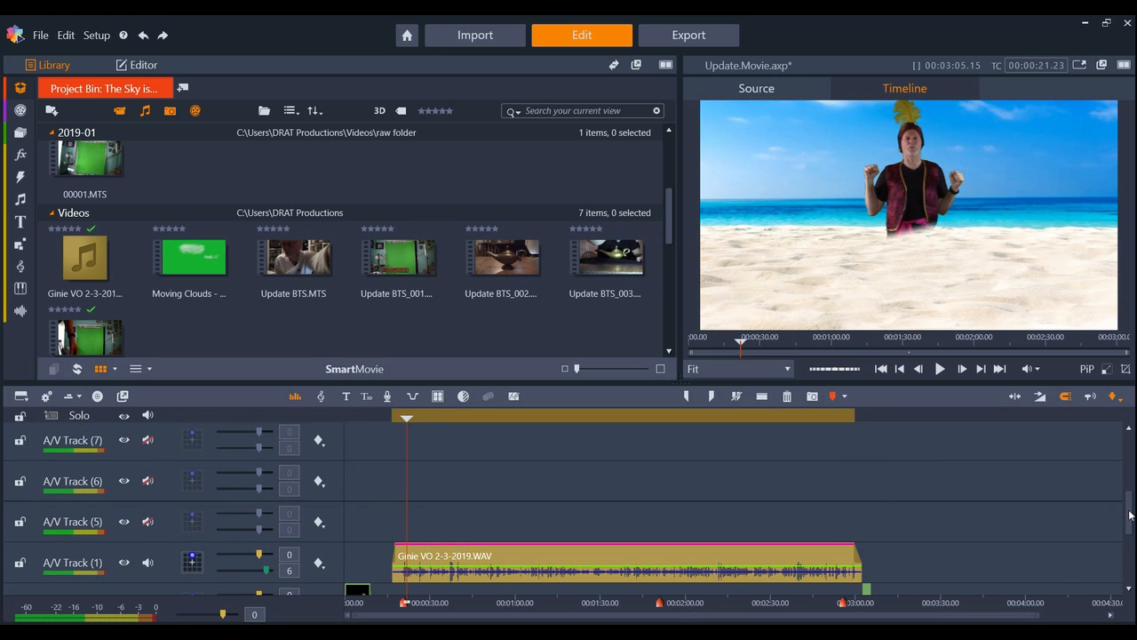
Listen to the camera audio of Update.MTS on A/V Track (8) and the Ginie VO recording on A/V Track (1).
drag(1130, 515, 1129, 492)
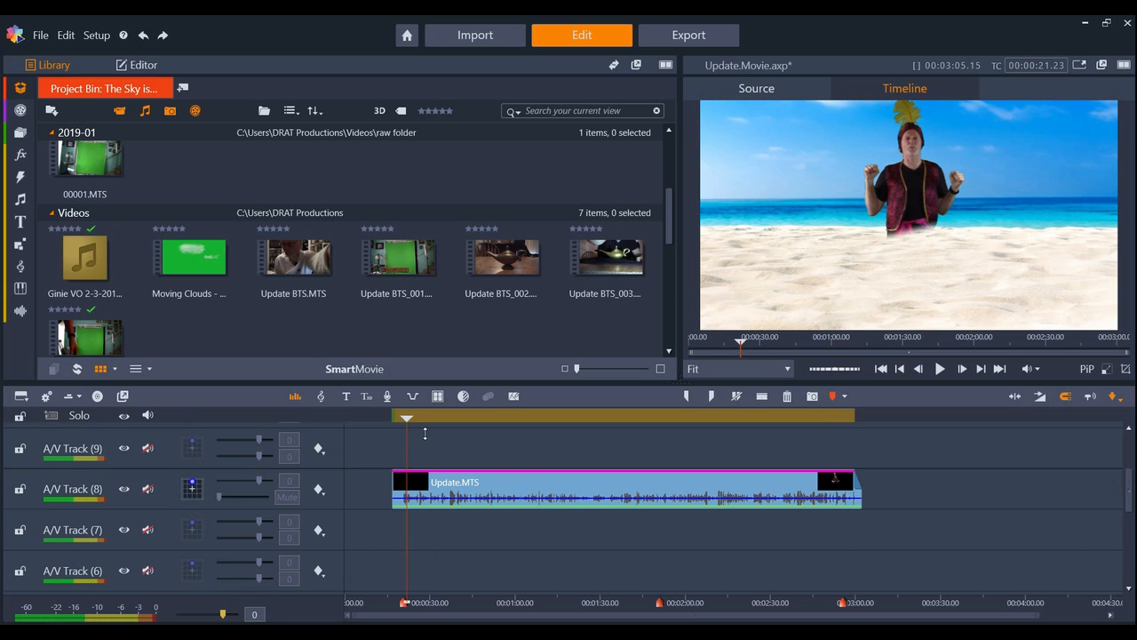
drag(406, 420, 446, 426)
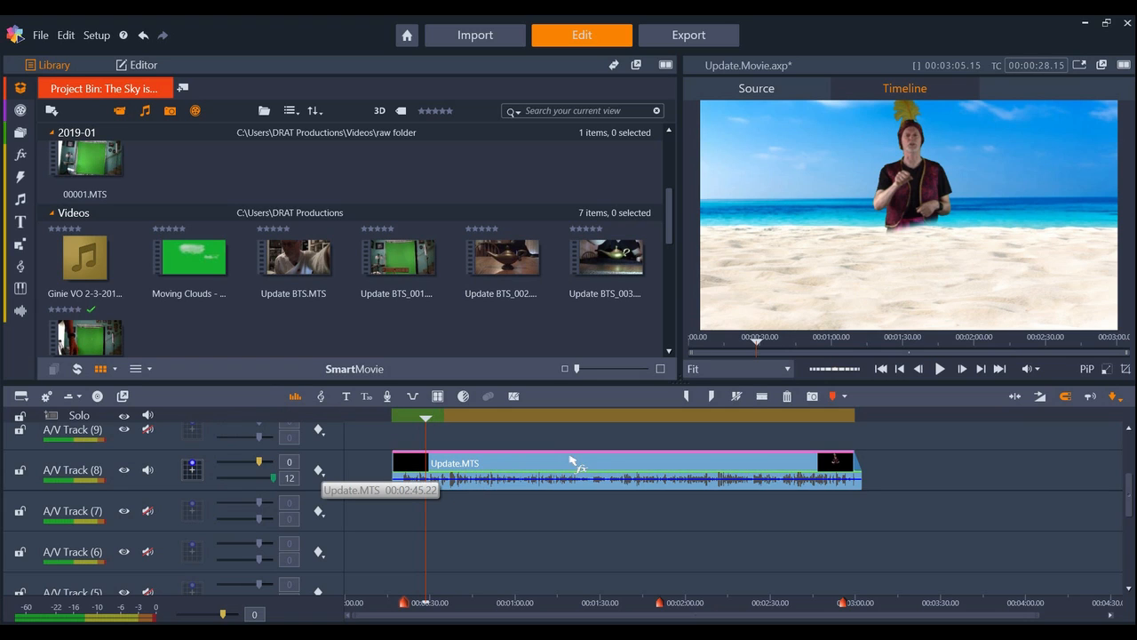
click(940, 370)
click(939, 369)
click(940, 369)
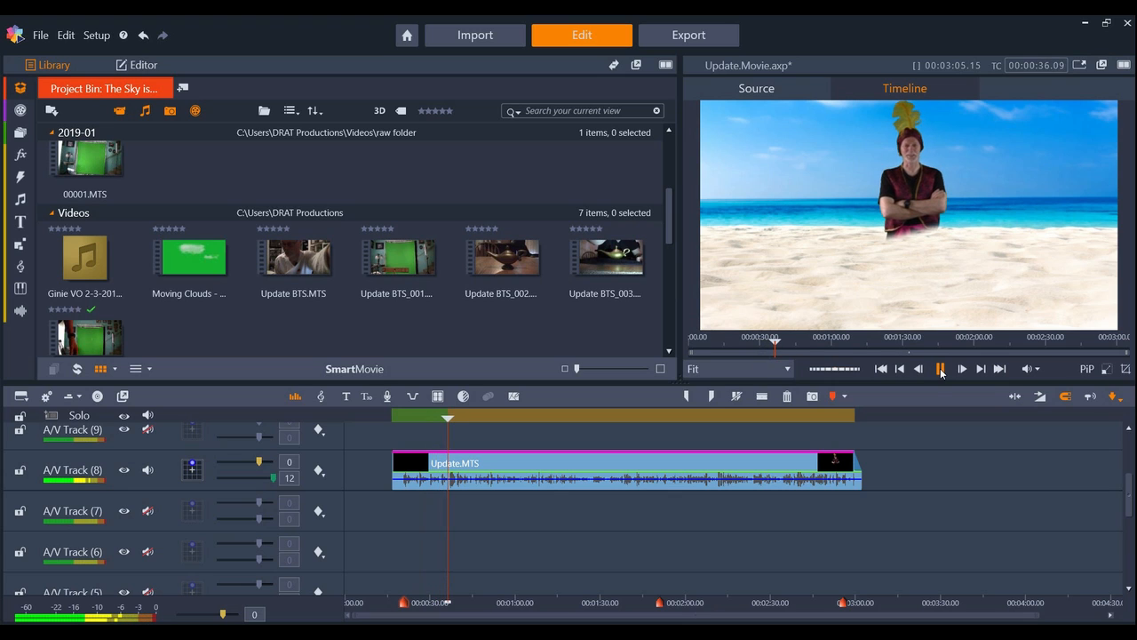
click(940, 369)
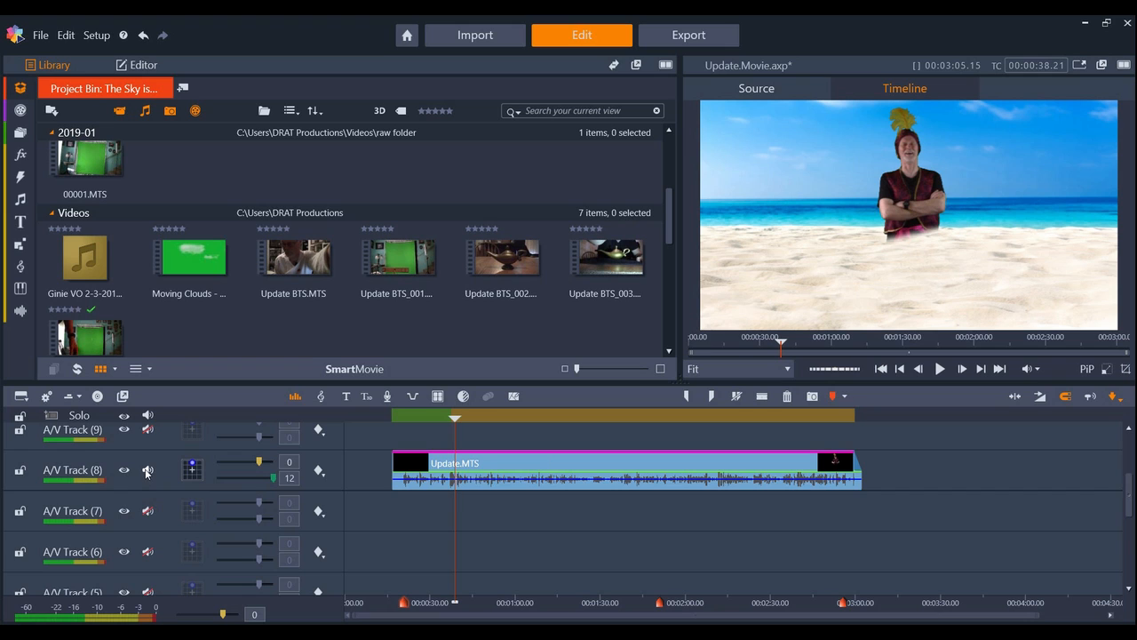
click(940, 370)
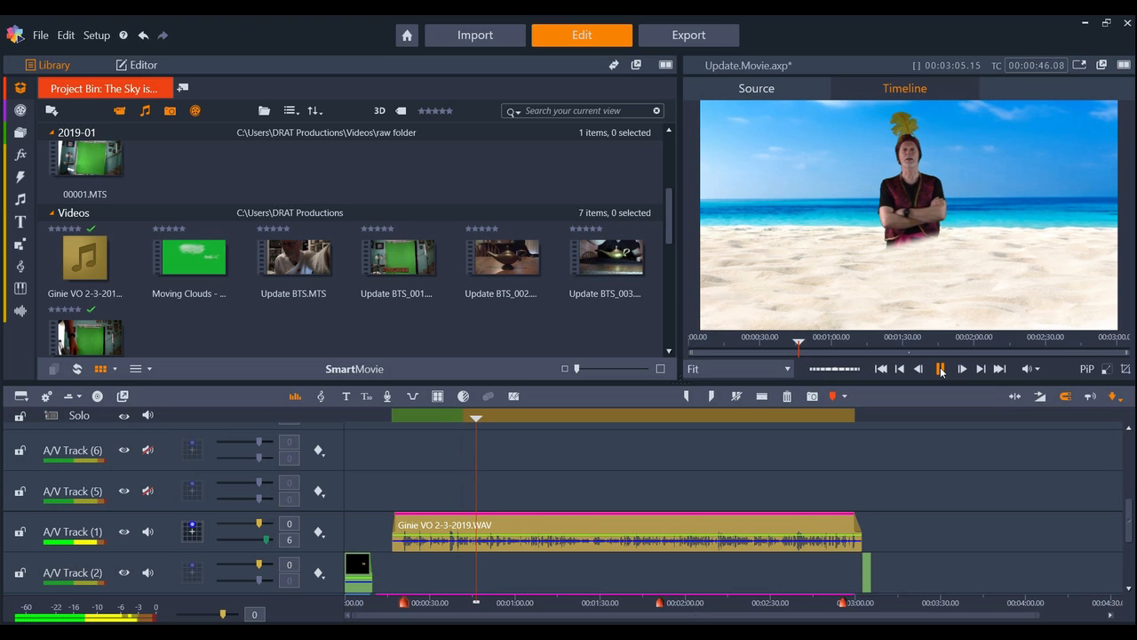
click(941, 368)
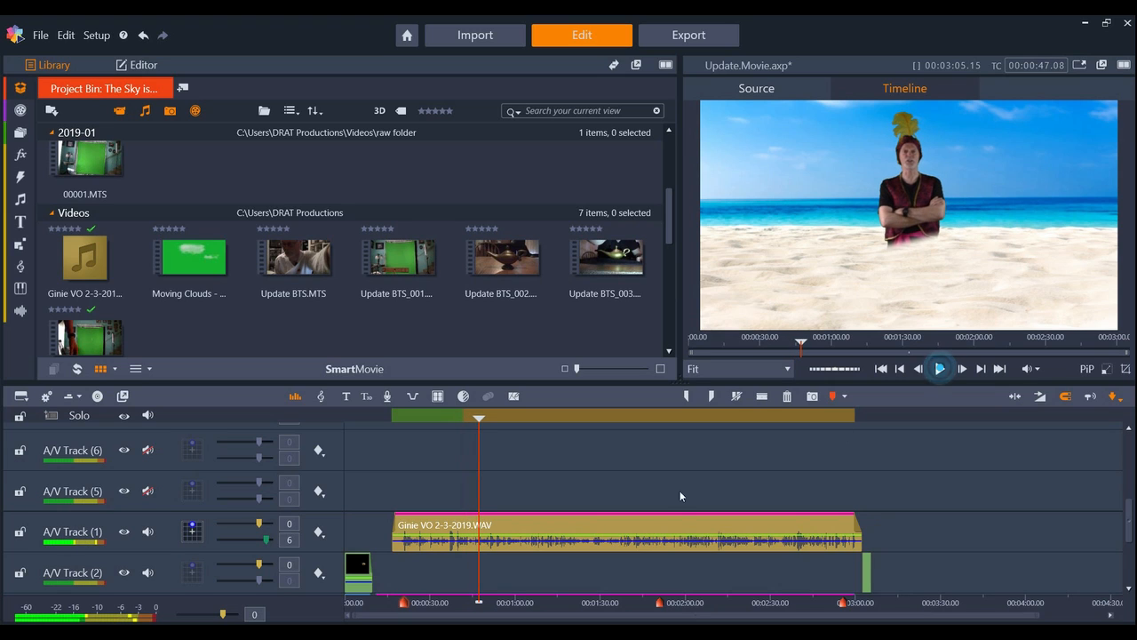
Compare playback of the Ginie VO 2-3-2019.WAV clip with its Chorus effect disabled and enabled again.
double_click(533, 531)
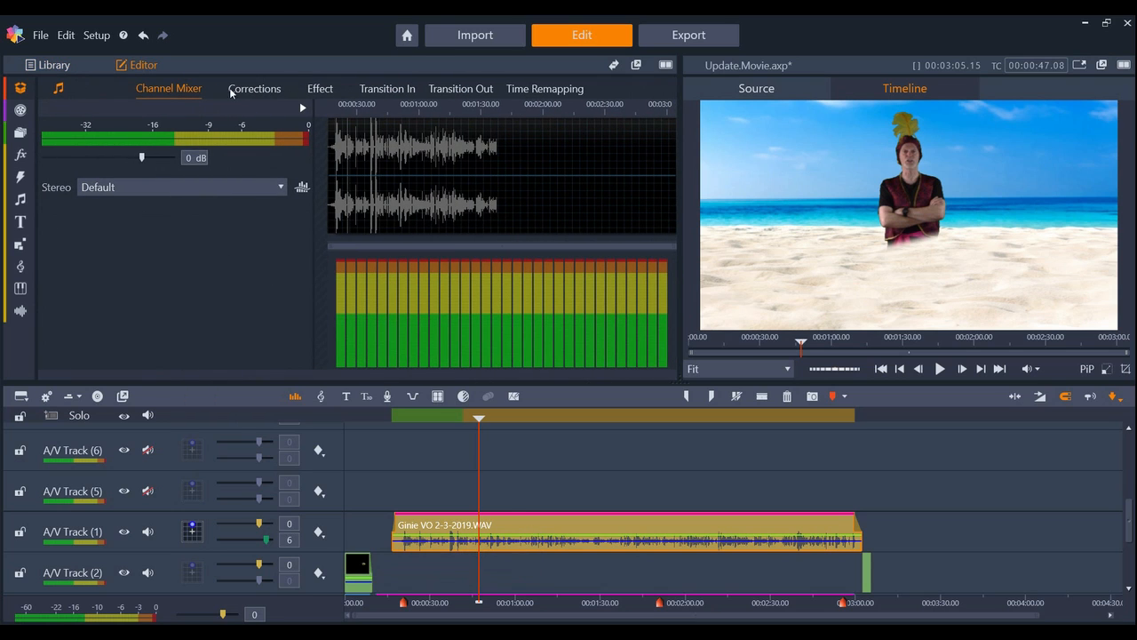
click(319, 91)
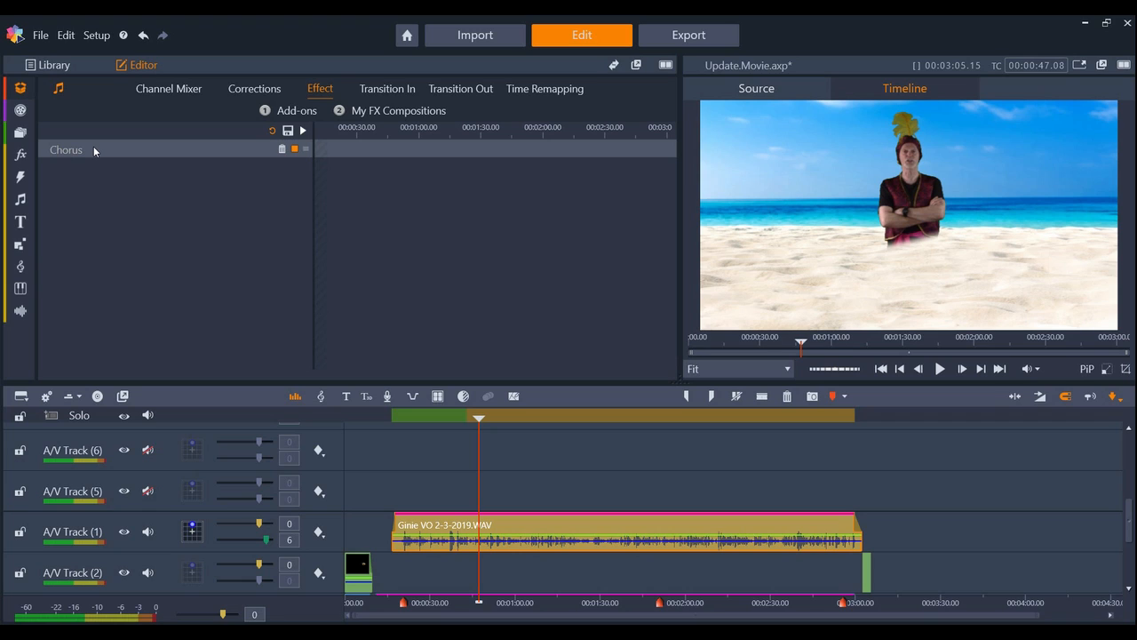
click(295, 150)
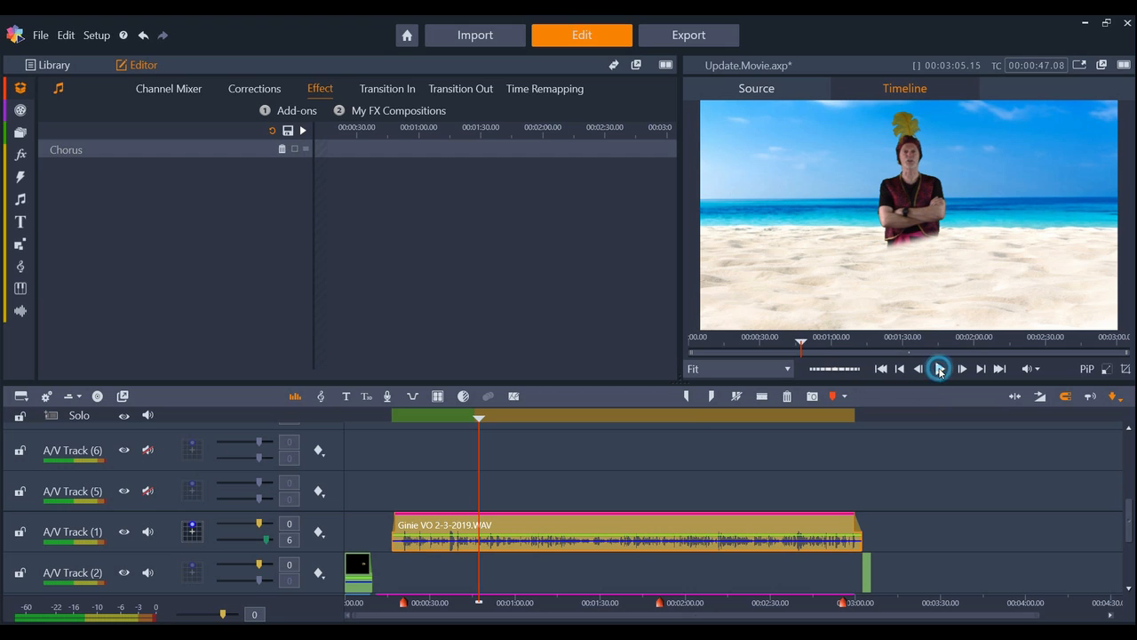
click(940, 368)
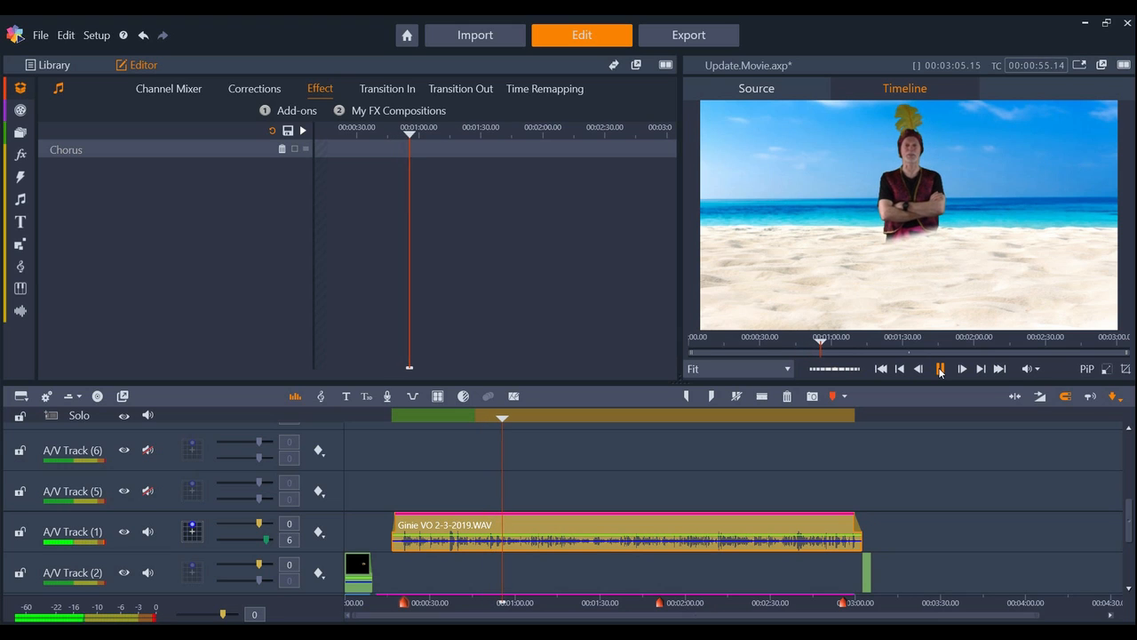
click(940, 369)
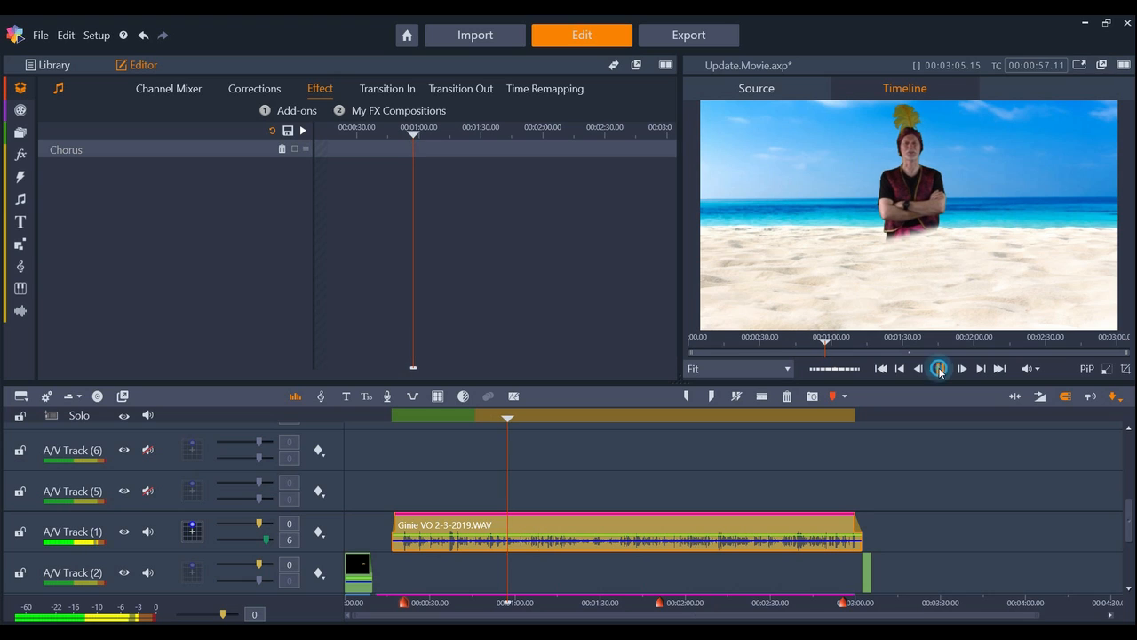
click(294, 149)
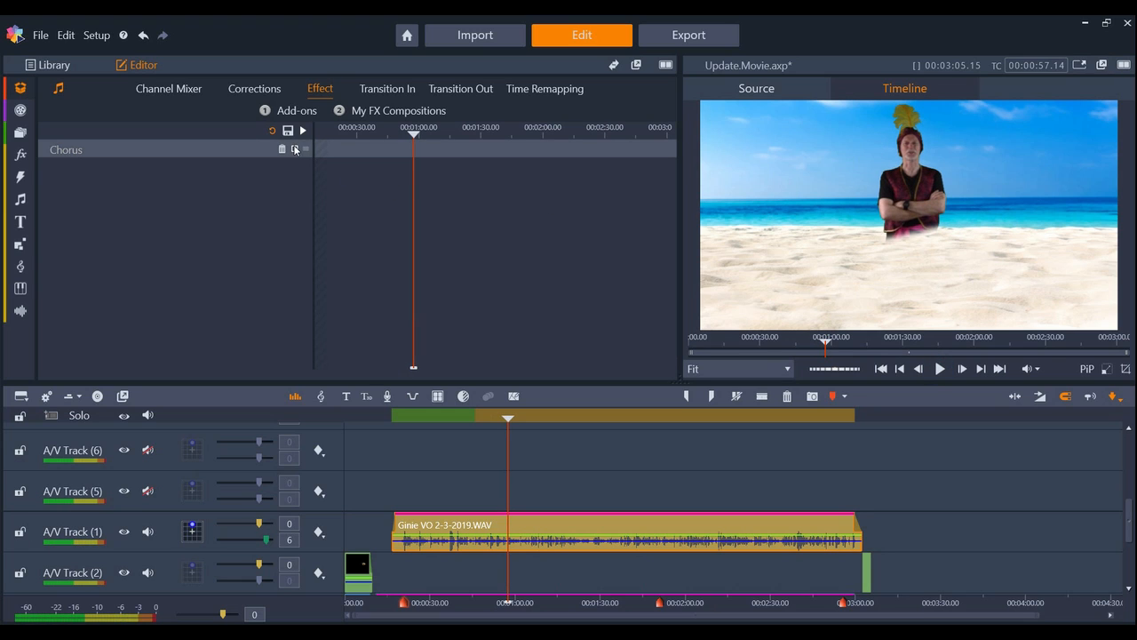
click(940, 368)
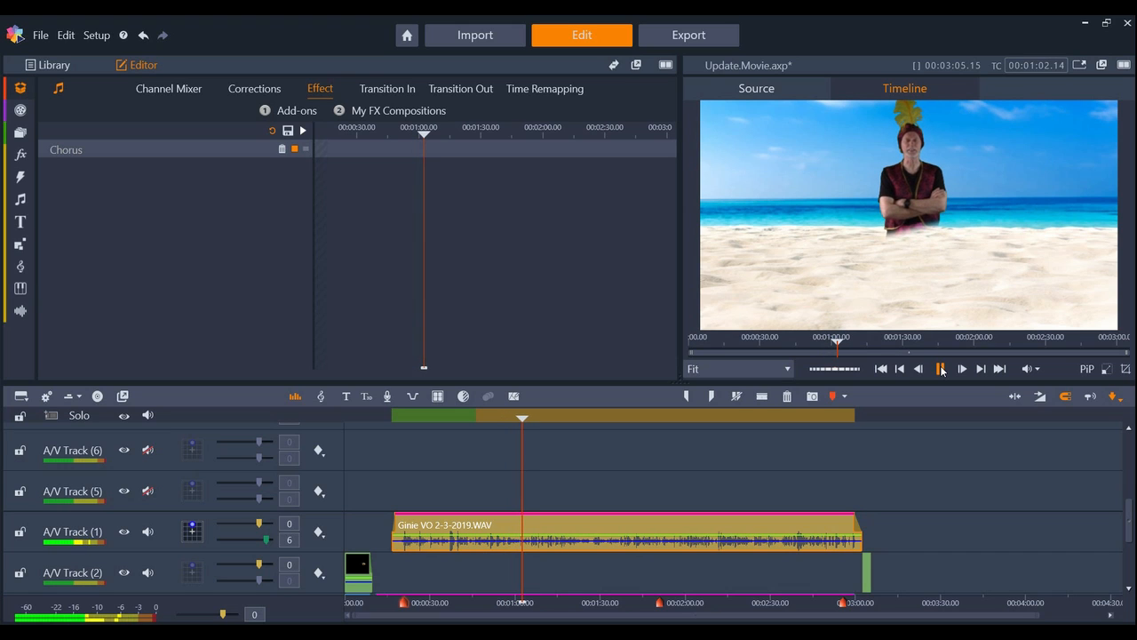
click(941, 369)
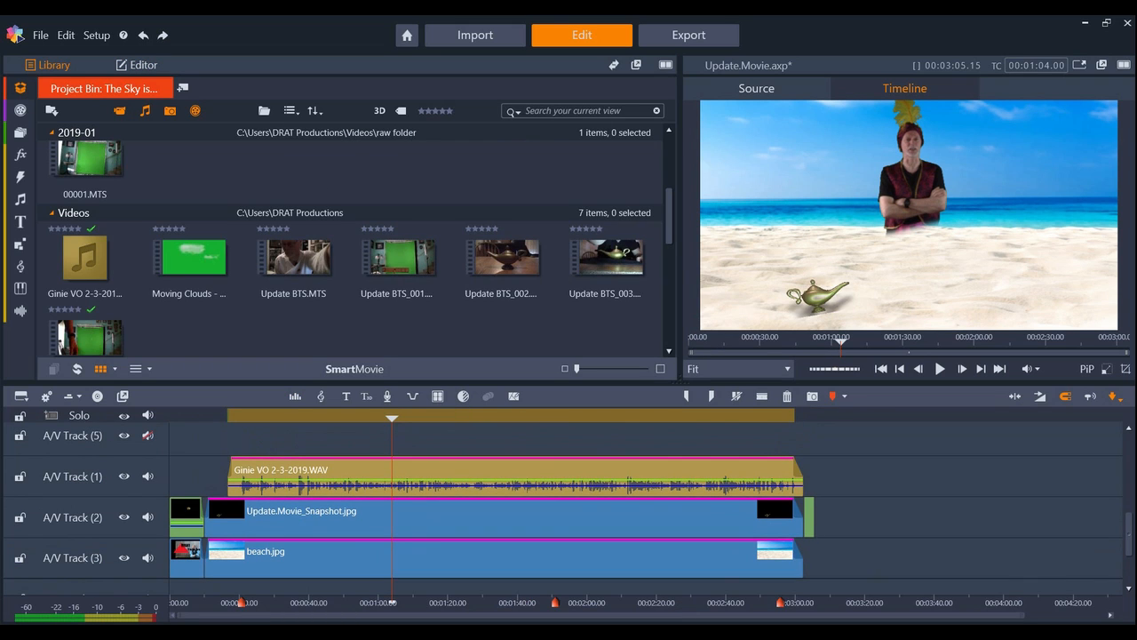
Undo more deletions to restore Shadow.jpg on A/V Track (5) and the blue smoke clip on A/V Track (6), and preview both.
scroll(568, 506, down, 1)
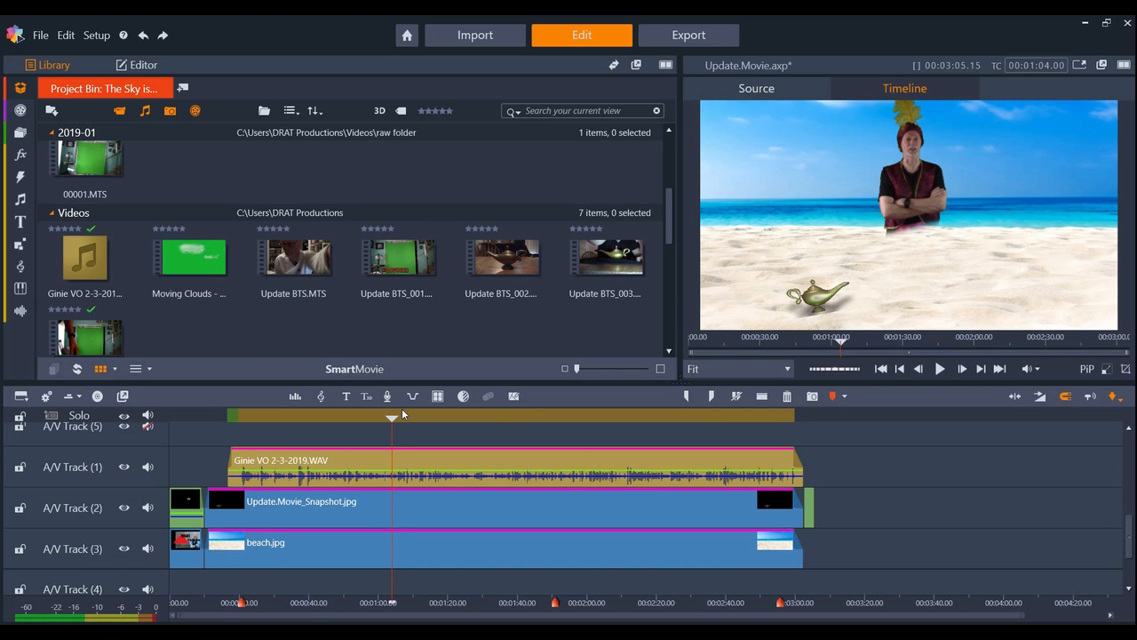
click(144, 37)
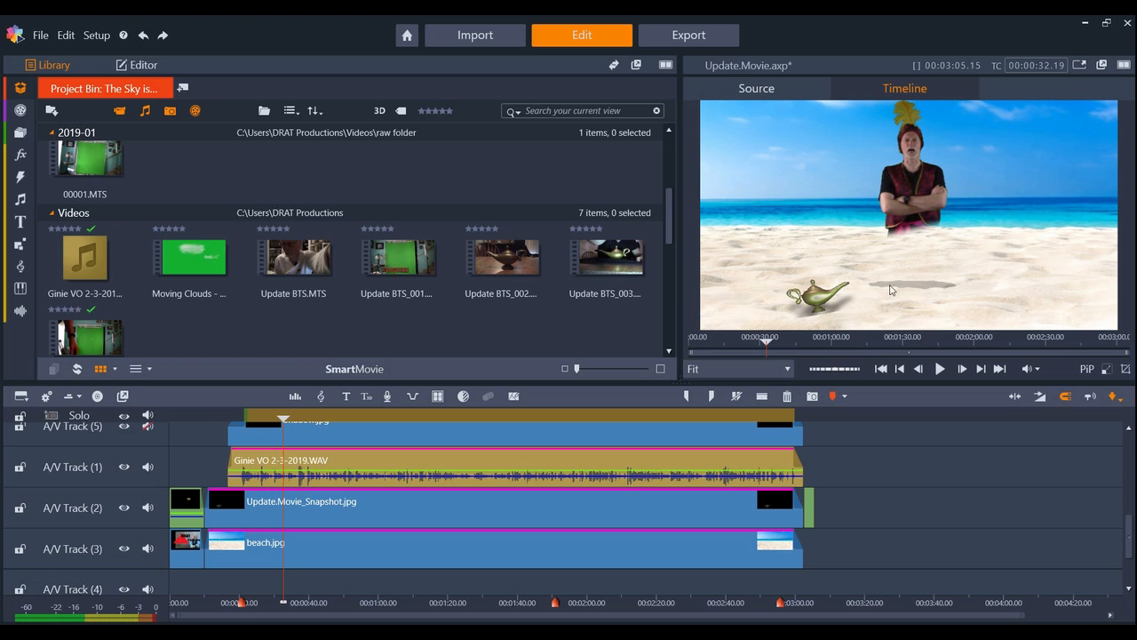
mouse_move(285, 419)
mouse_down()
mouse_move(373, 431)
mouse_move(241, 431)
mouse_move(294, 432)
mouse_up()
scroll(311, 500, up, 3)
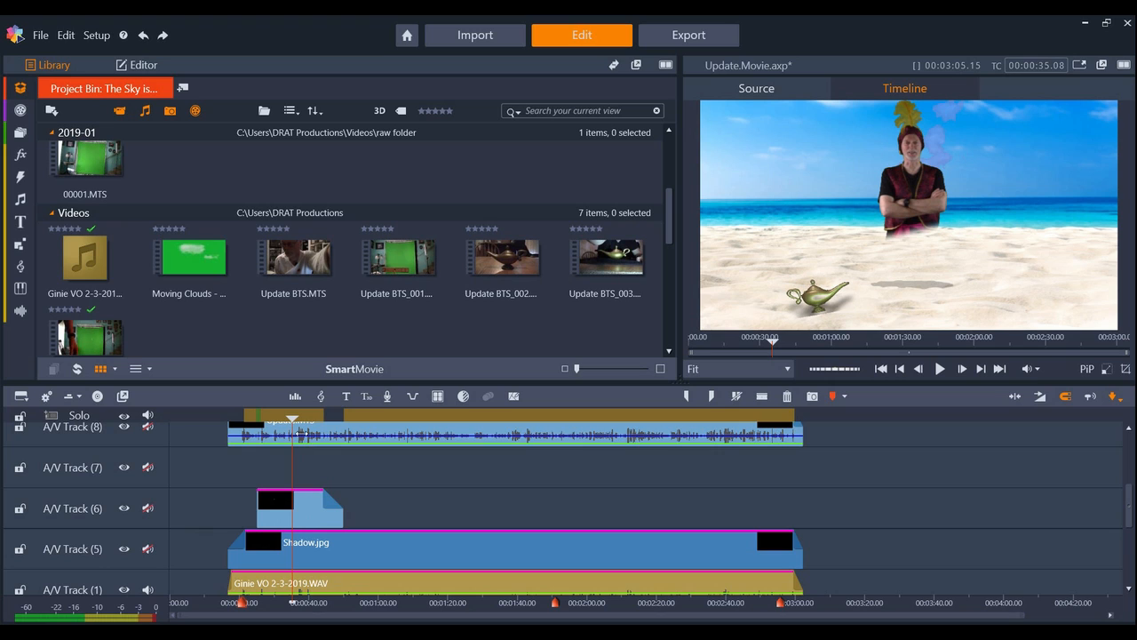
mouse_move(301, 418)
mouse_down()
mouse_move(251, 411)
mouse_move(307, 411)
mouse_up()
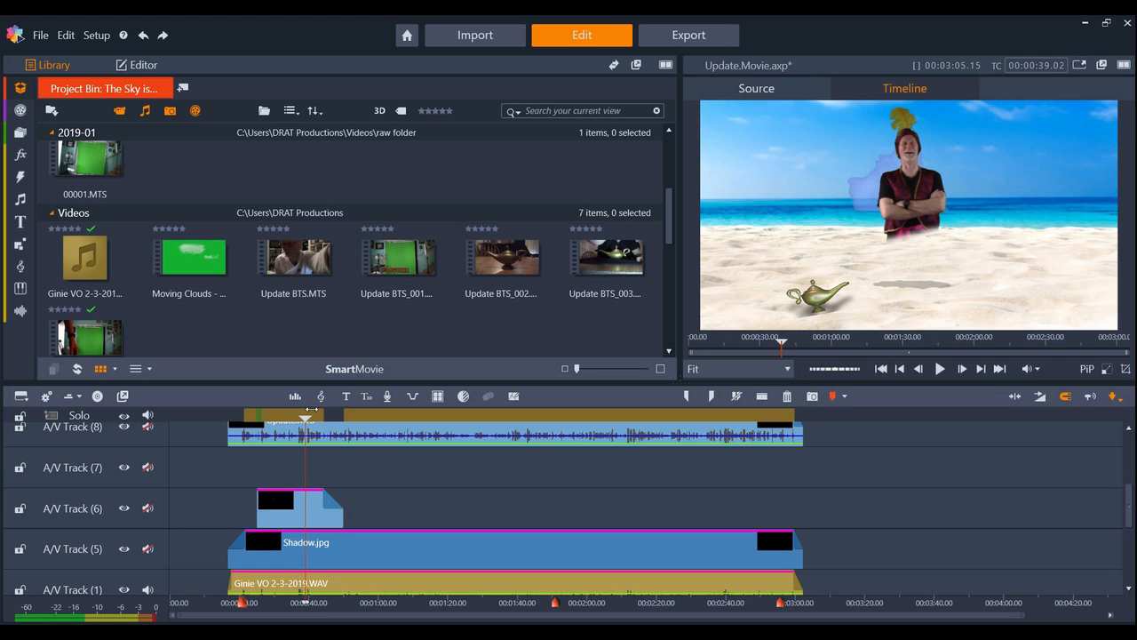
Undo the deletion of Genie.Movie_Snapshot.jpg on A/V Track (9) and preview the red smoke tail rising from the lamp.
click(142, 35)
drag(1131, 509, 1131, 480)
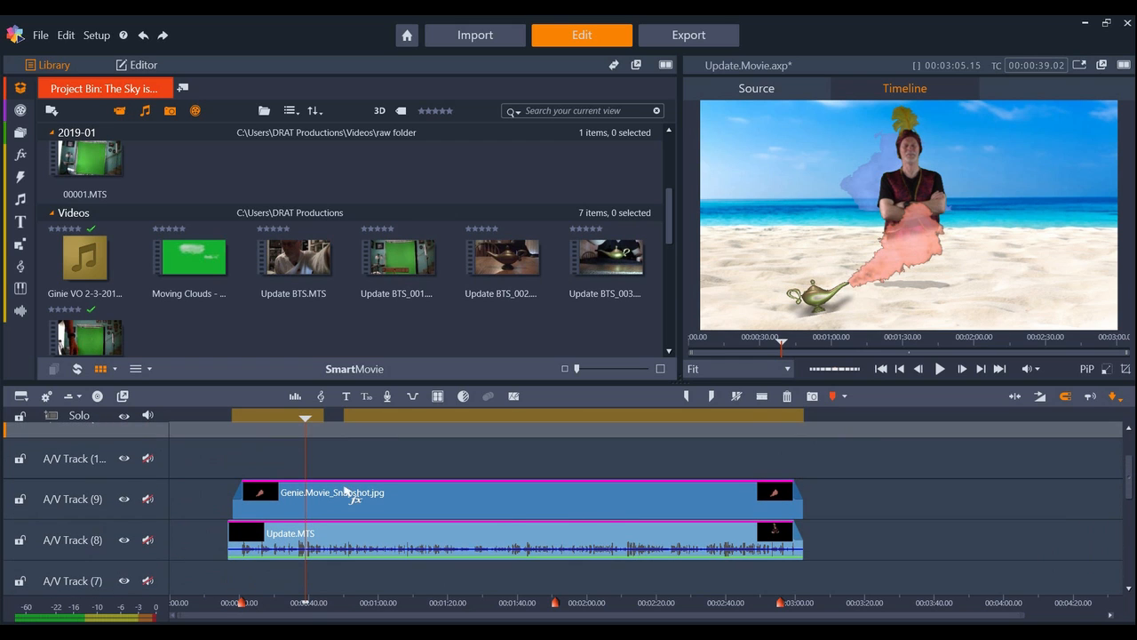
drag(310, 420, 402, 424)
drag(459, 427, 273, 432)
Undo further deletions to restore the Moving Clouds clip and the Full HD Green Screen smoke clips, and preview the composite.
click(142, 35)
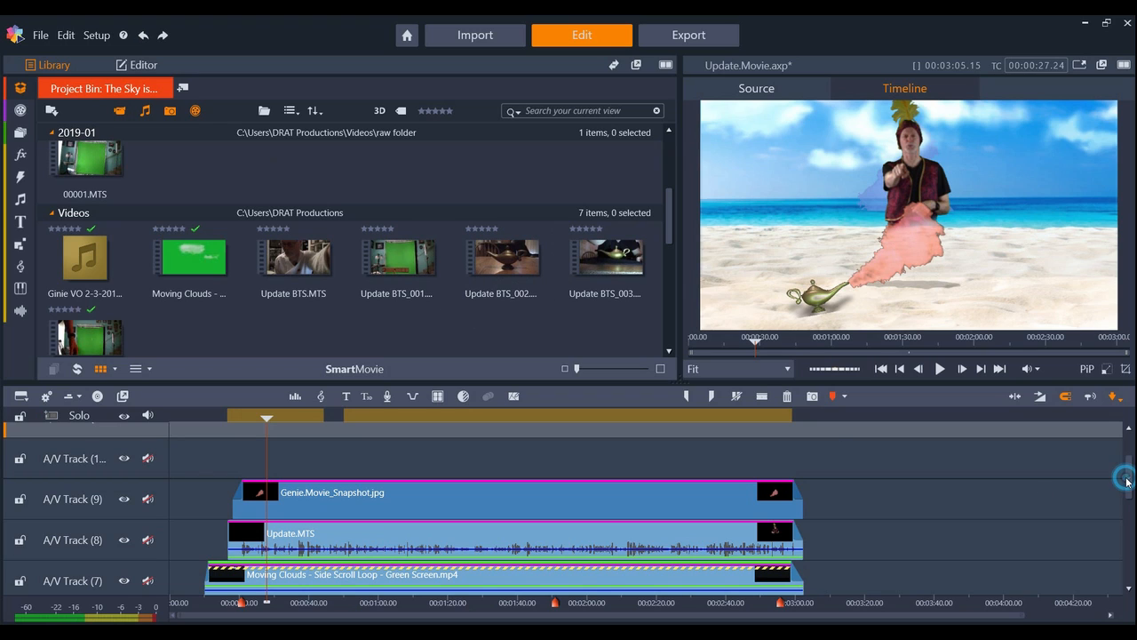
drag(267, 416, 483, 415)
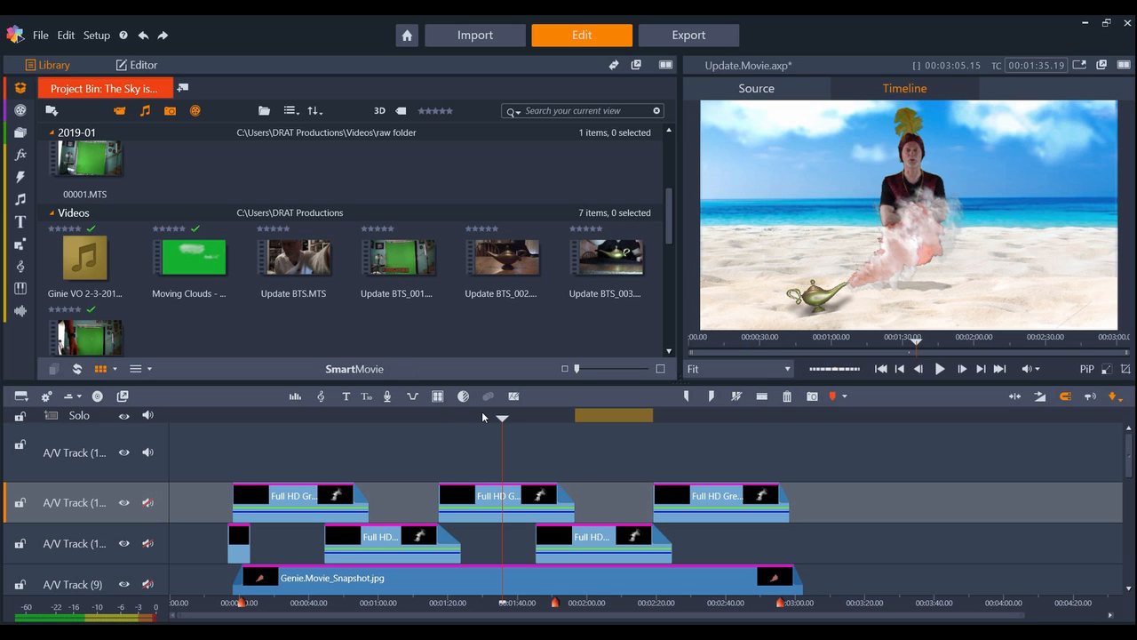
drag(509, 418, 229, 394)
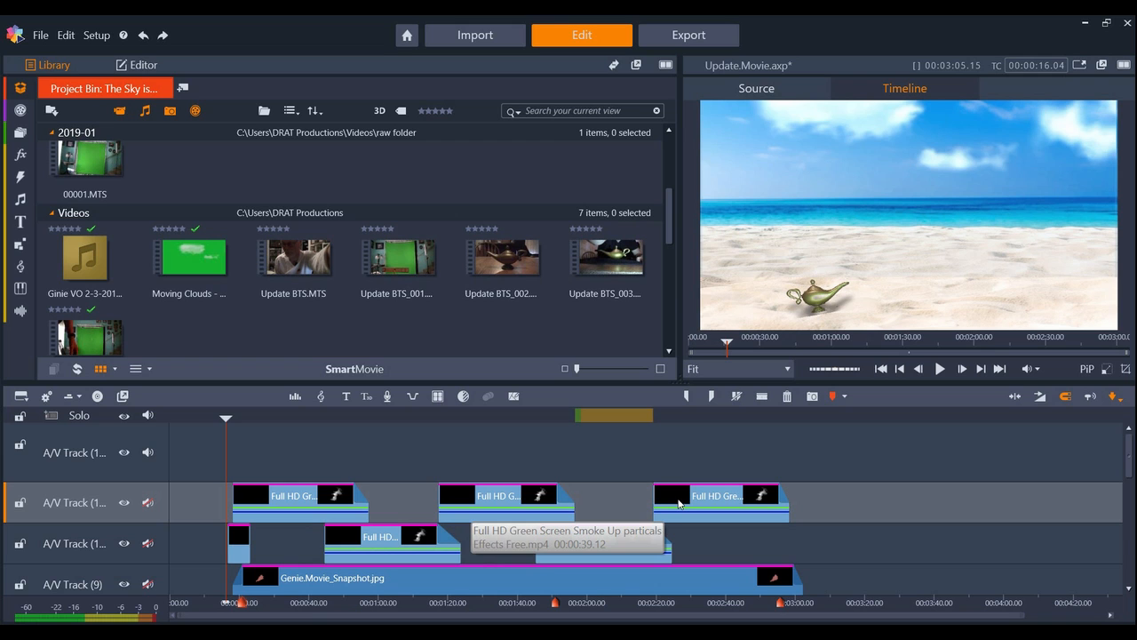
drag(226, 418, 342, 421)
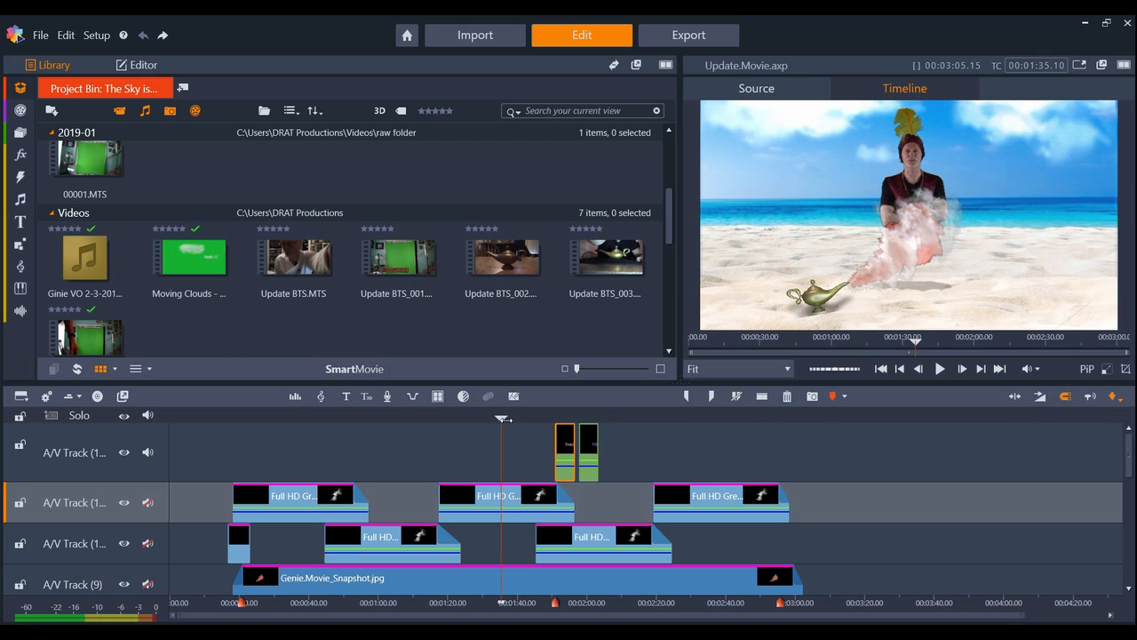
Preview the Frontier Photo Studios title and open the neighbouring Interactive Entertainment title for editing.
drag(502, 419, 571, 415)
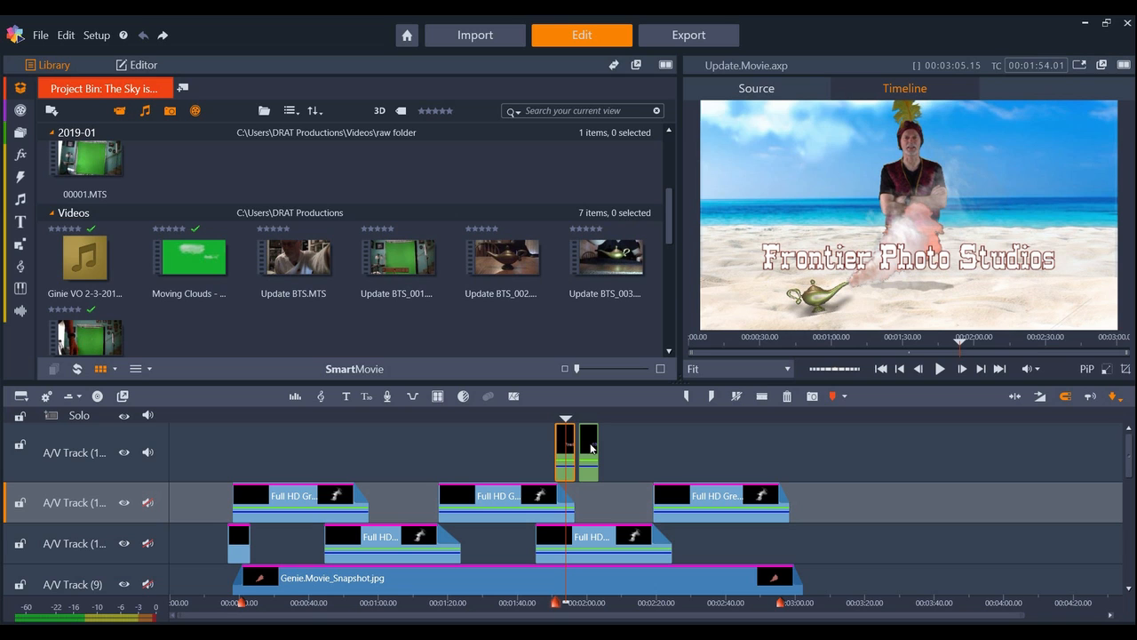
click(591, 447)
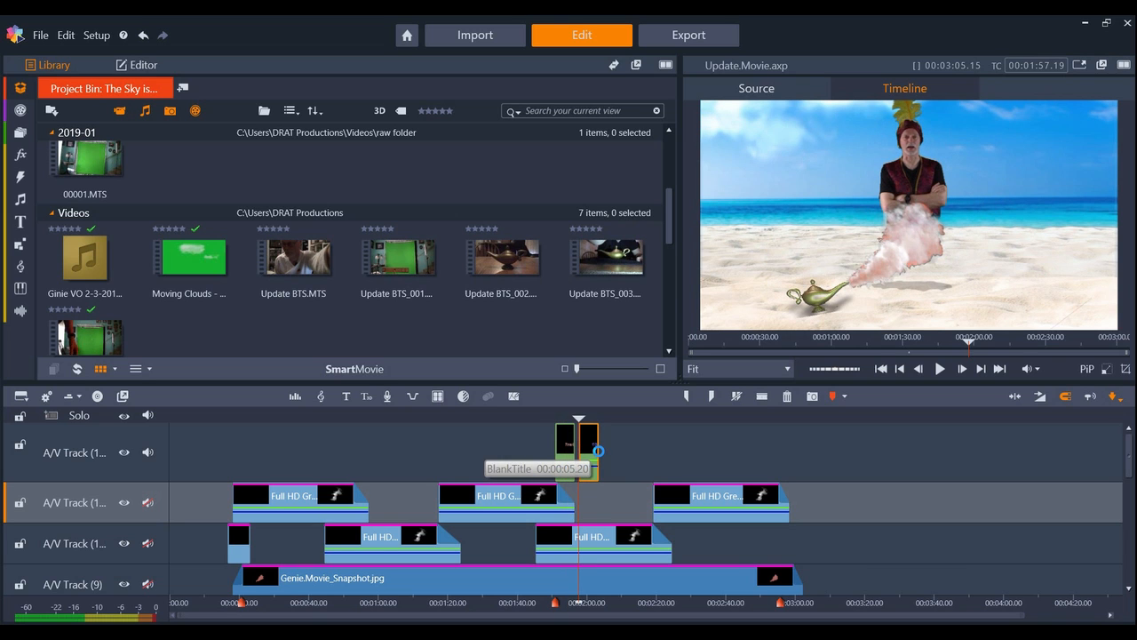
double_click(591, 446)
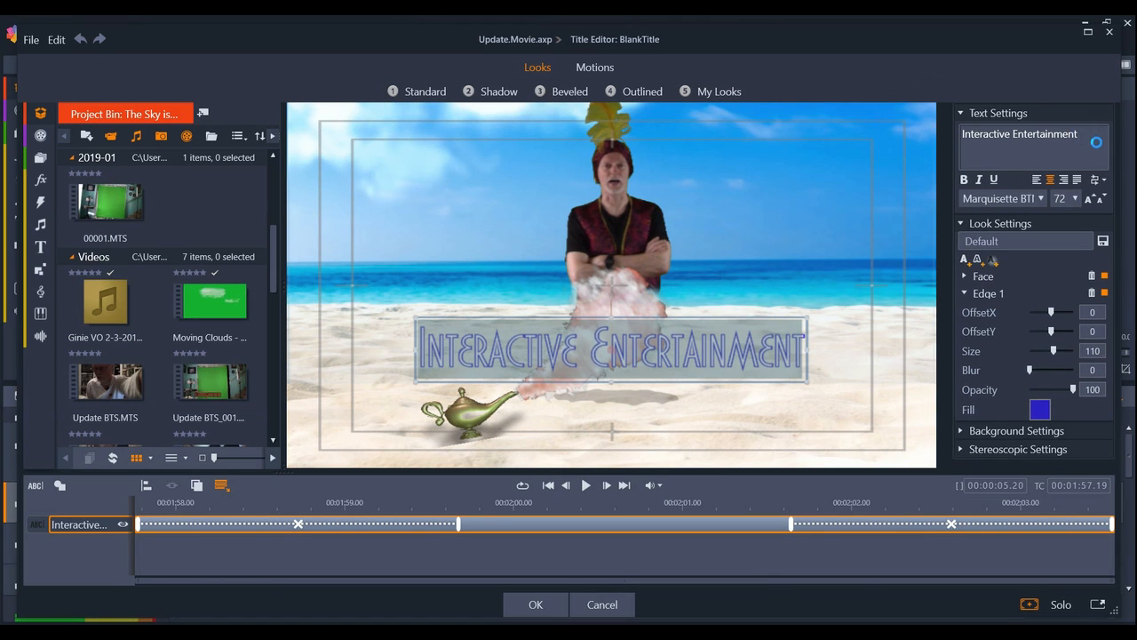
Try replacing the Interactive Entertainment title's text with "Hello", and leave the title editor without keeping the change.
drag(1096, 143, 953, 138)
text(Hello)
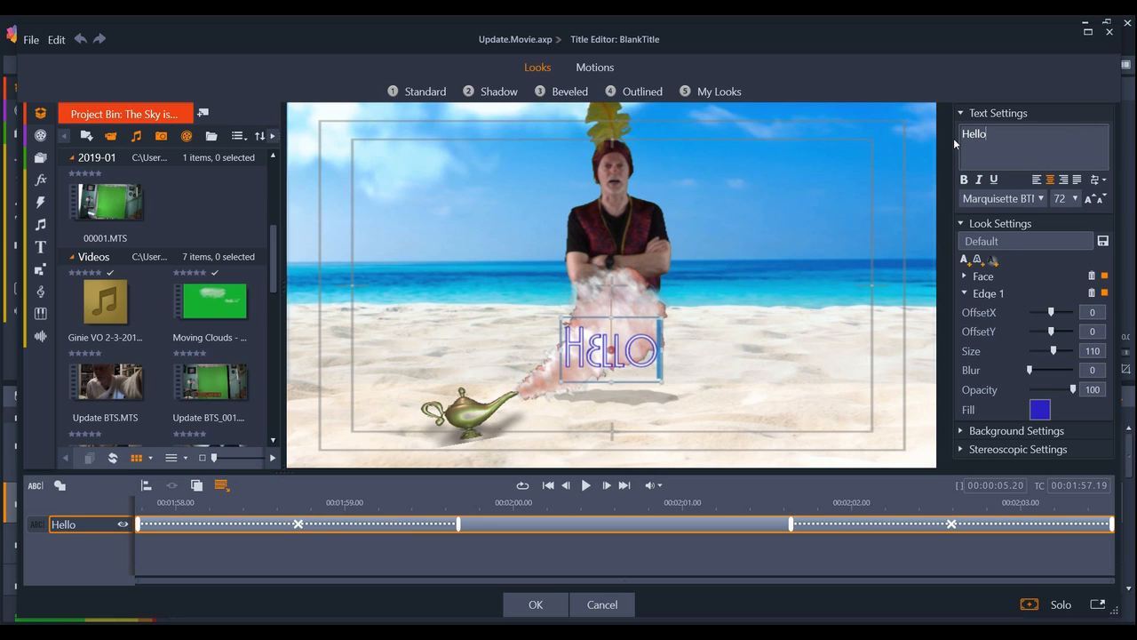
click(529, 607)
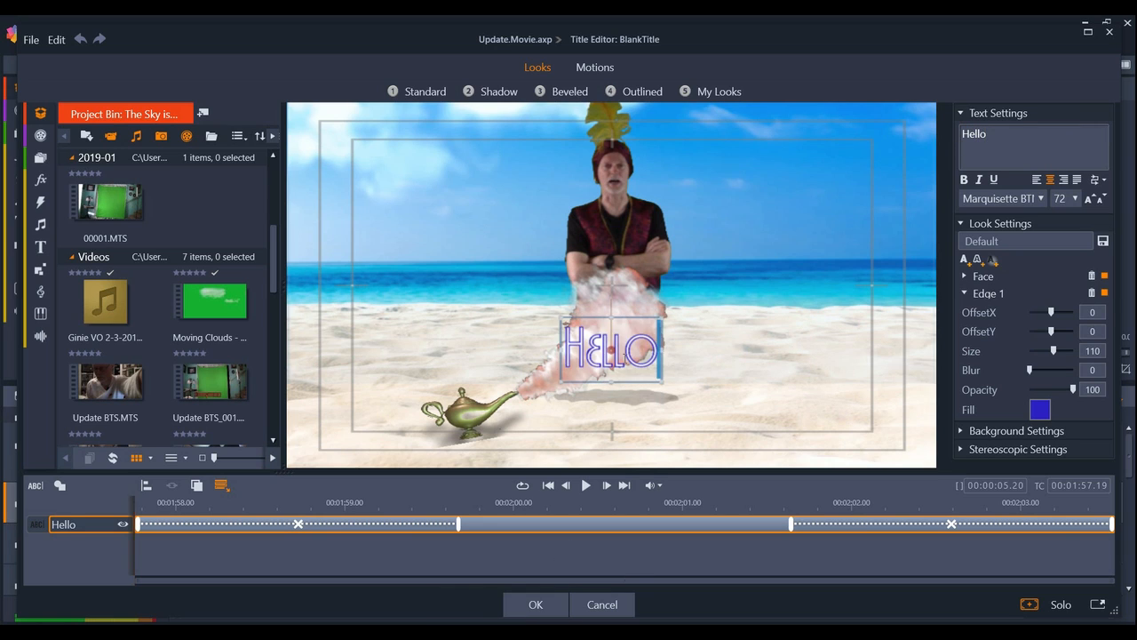
click(605, 609)
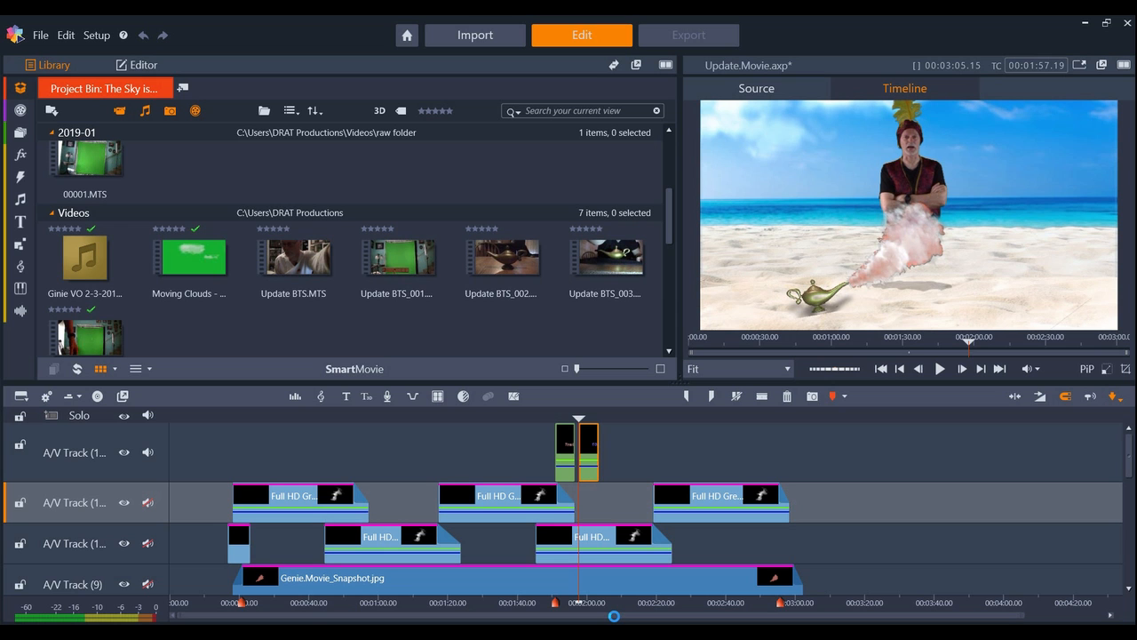
Preview the Interactive Entertainment title at about 00:02:00 and examine the stack of tracks beneath it.
drag(579, 416, 593, 417)
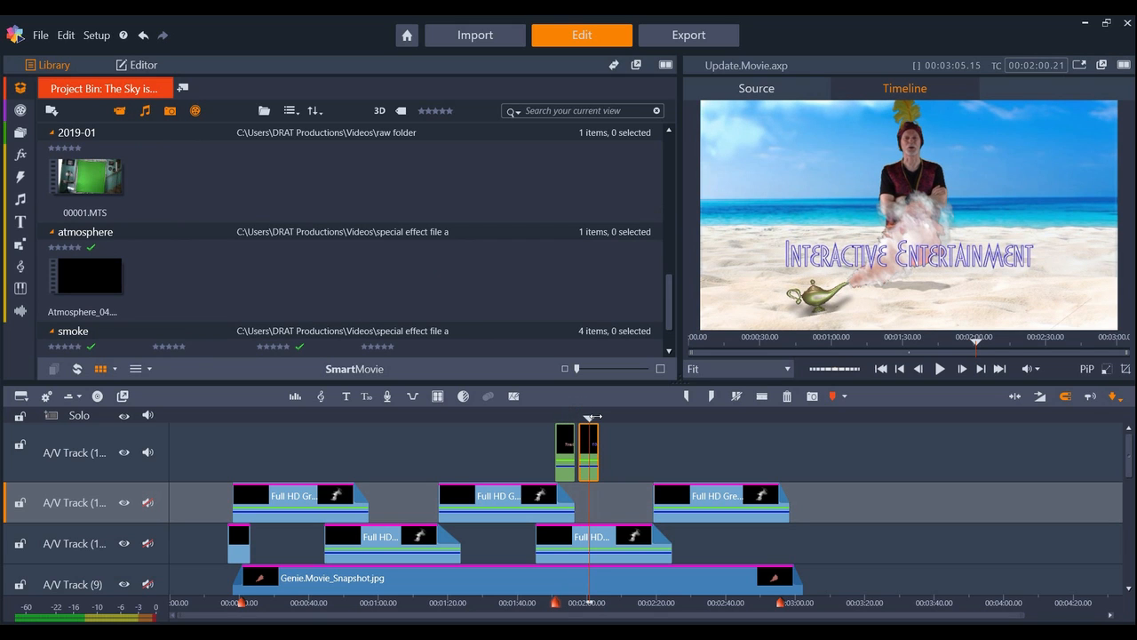
scroll(594, 417, down, 10)
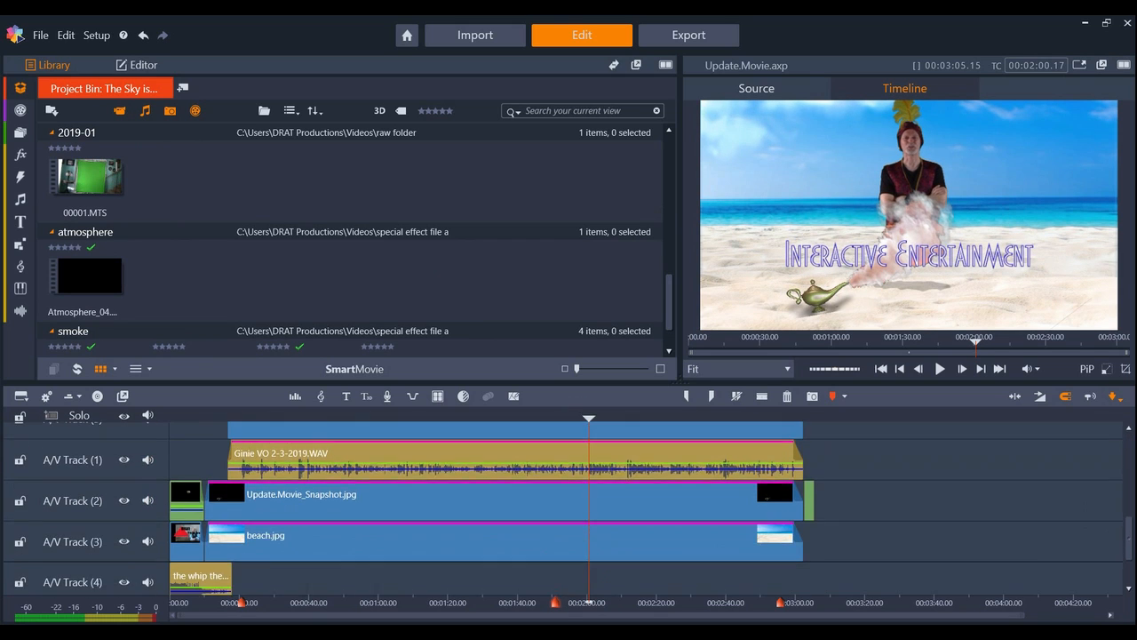
drag(1132, 558, 1132, 453)
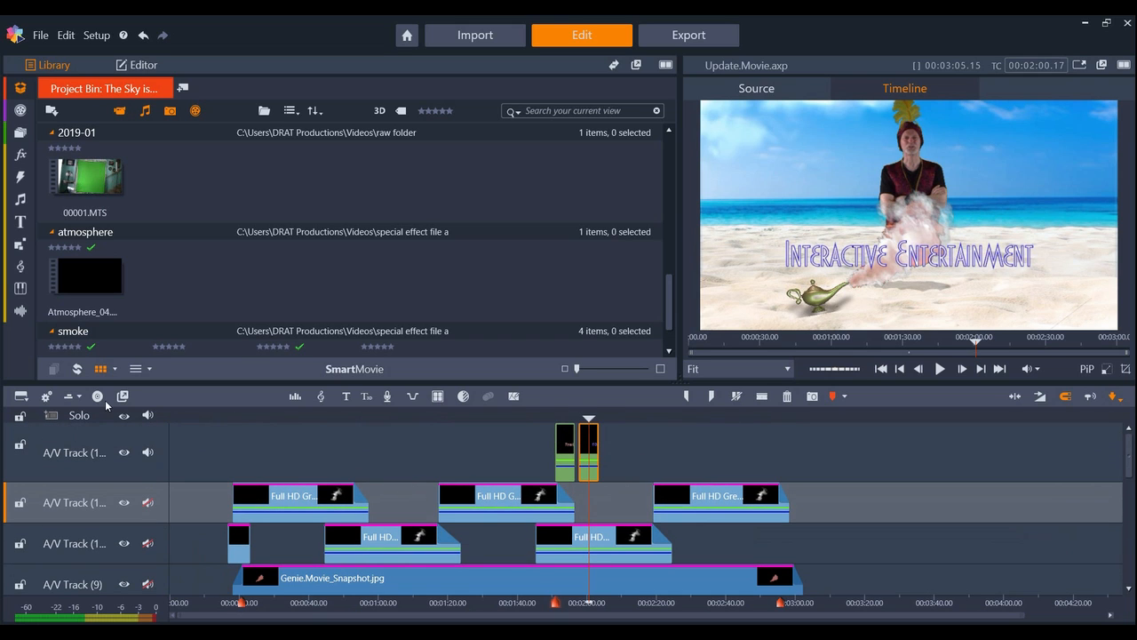
Insert a new empty track above the track holding the two title clips.
click(140, 438)
right_click(138, 435)
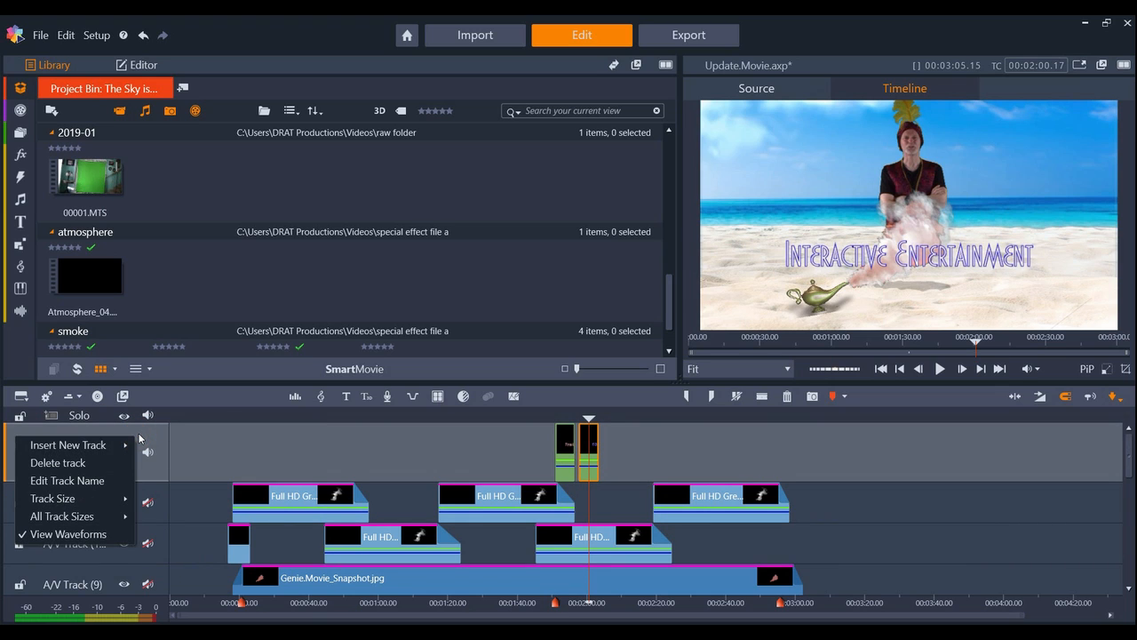
mouse_move(98, 446)
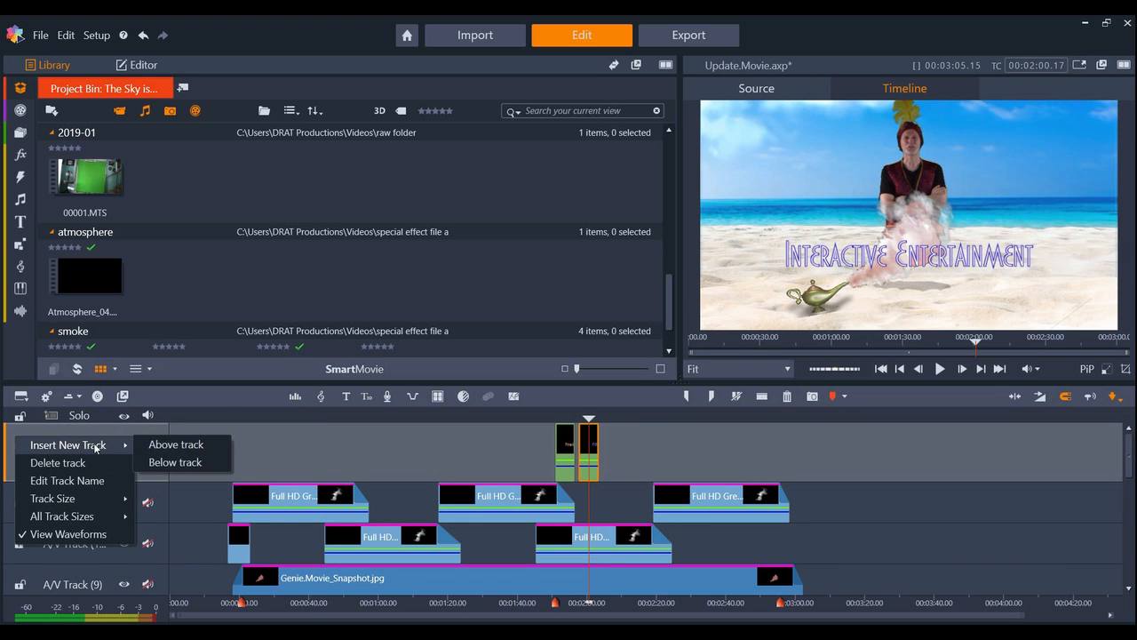
click(157, 446)
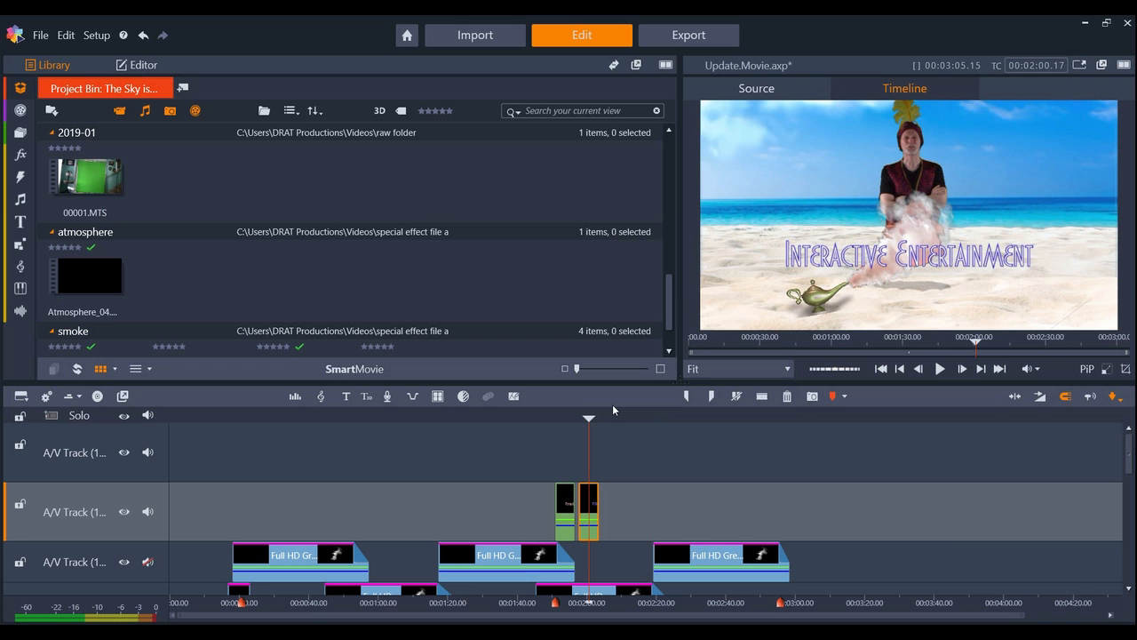
Preview the composite at 00:00:39.06 and look through the tracks from the titles down to the lower layers.
drag(1131, 446, 1130, 518)
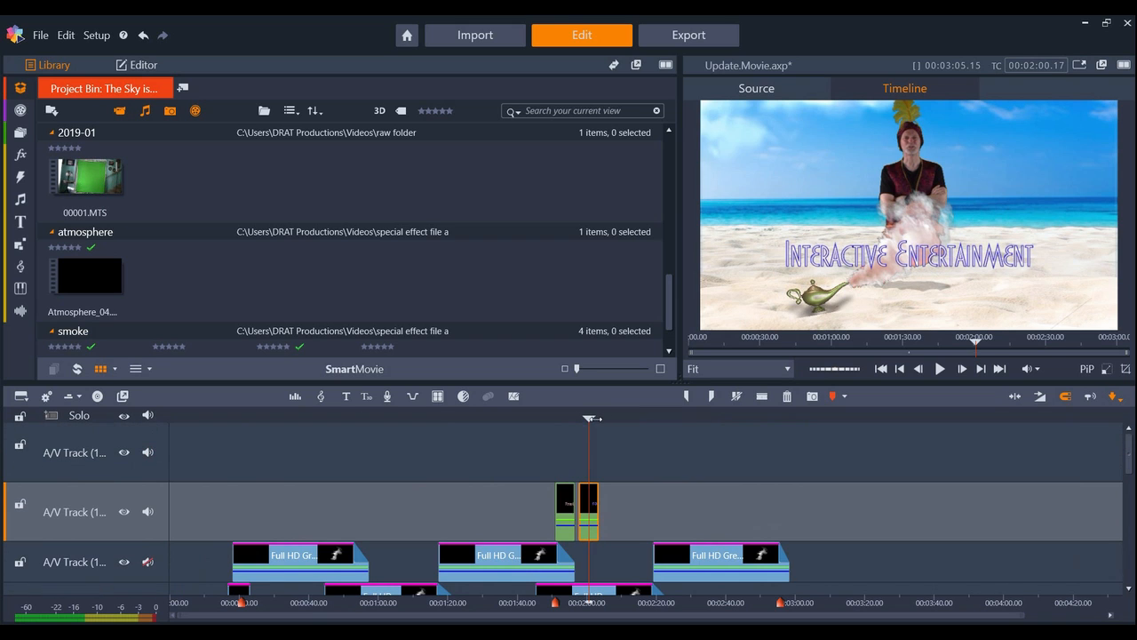
drag(589, 417, 305, 407)
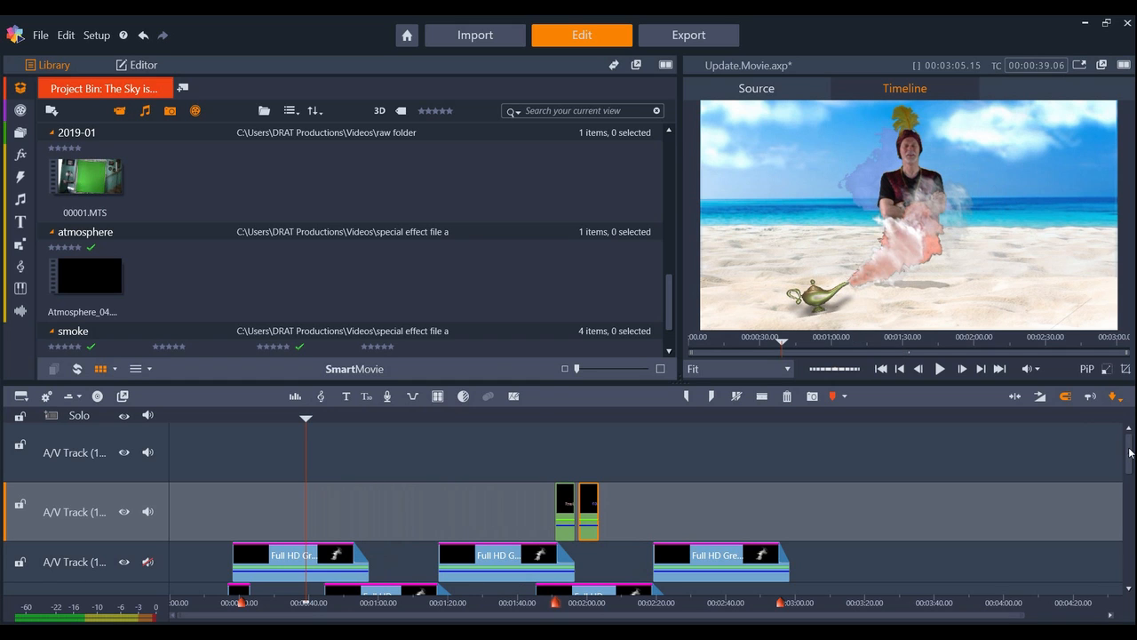
mouse_move(1130, 453)
mouse_down()
mouse_move(1132, 486)
mouse_move(1130, 452)
mouse_up()
drag(1130, 452, 1130, 561)
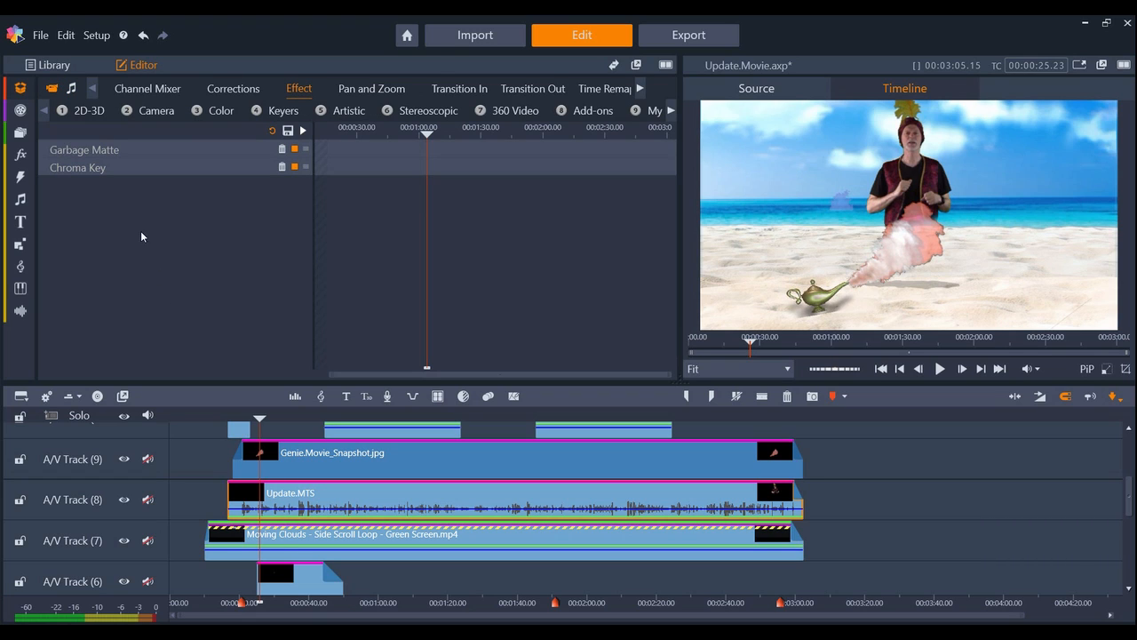
Compare the Update.MTS clip on A/V Track (8) with its Chroma Key effect switched off and on again, and deselect the clip.
click(97, 166)
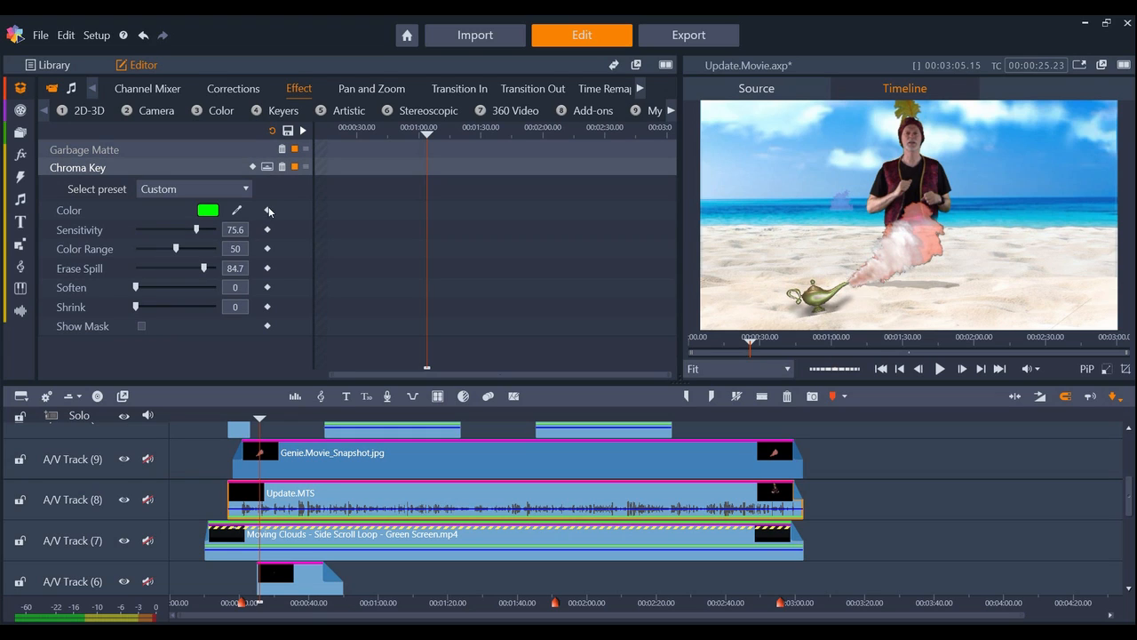
click(295, 168)
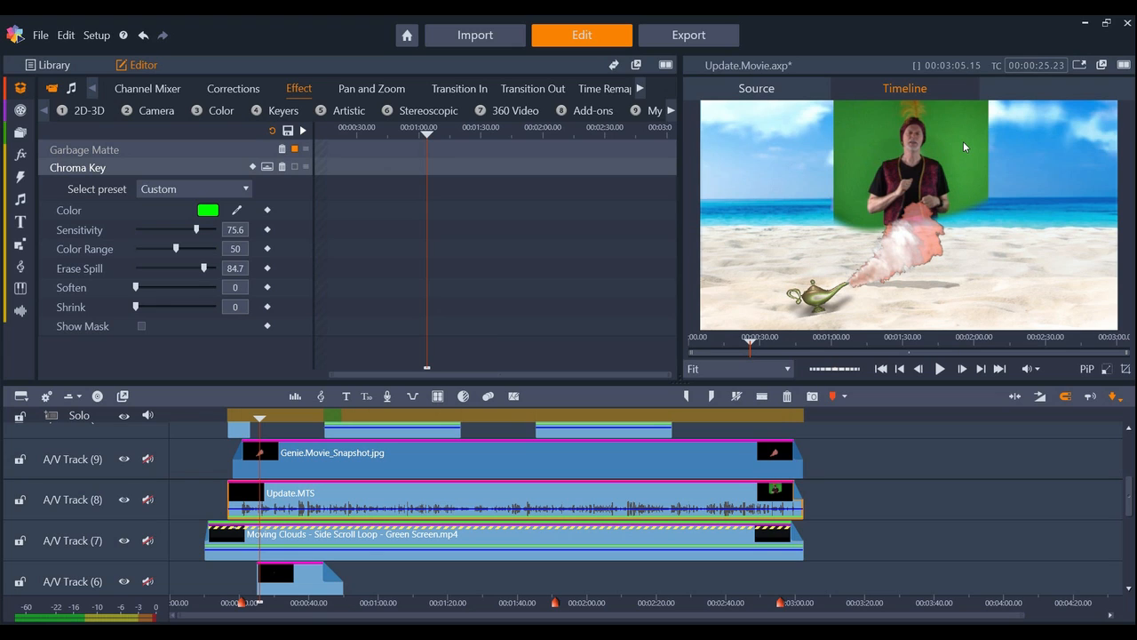
click(294, 167)
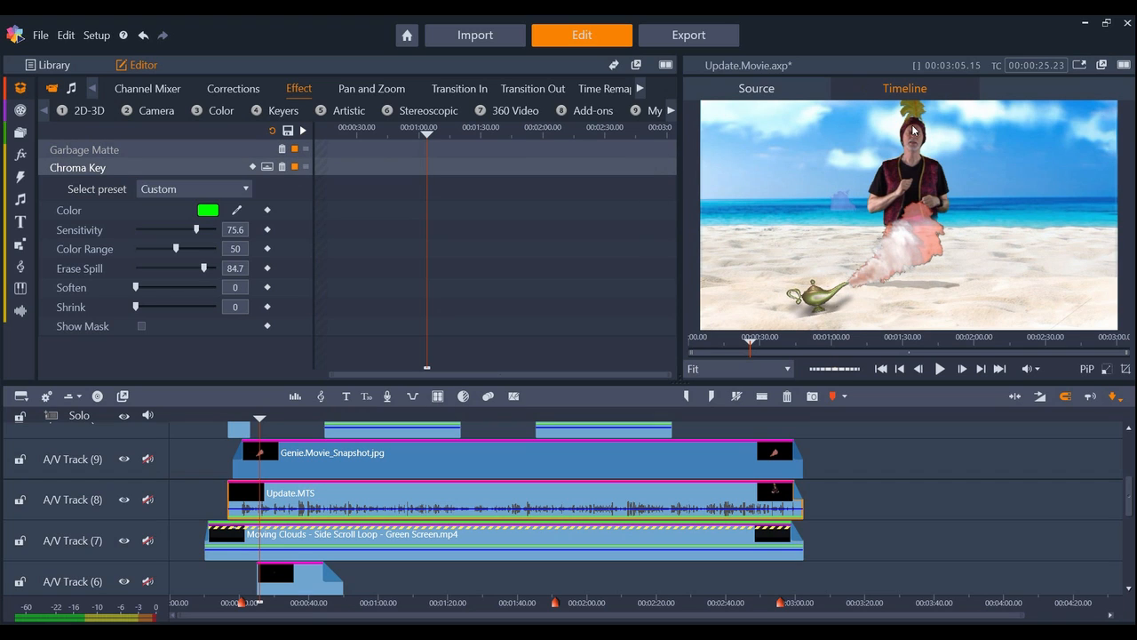
scroll(902, 452, up, 3)
click(903, 452)
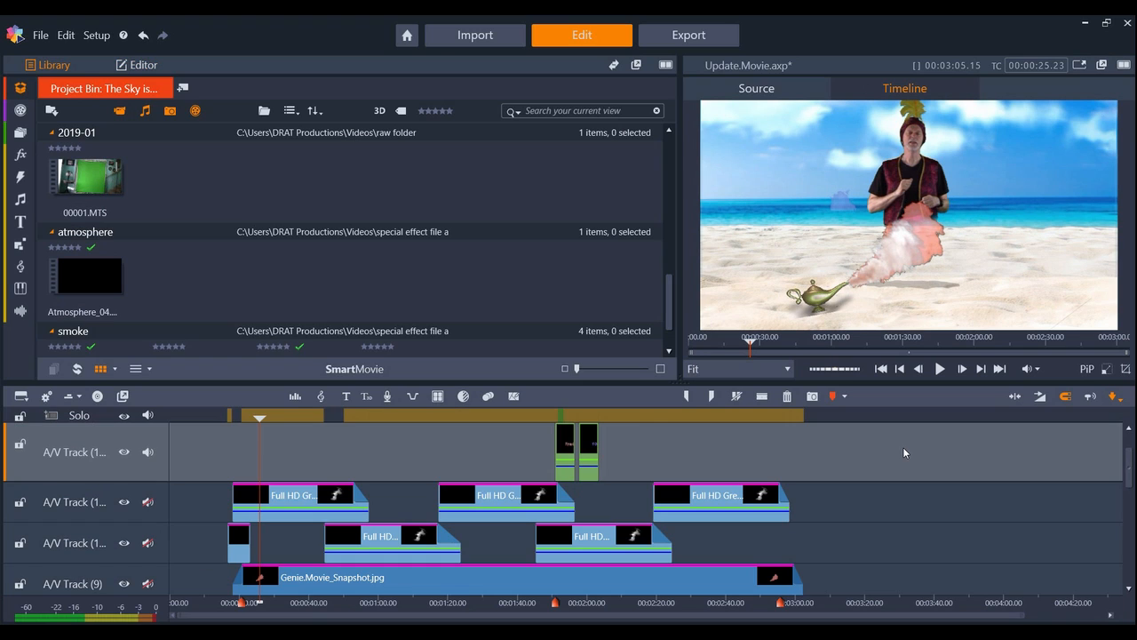